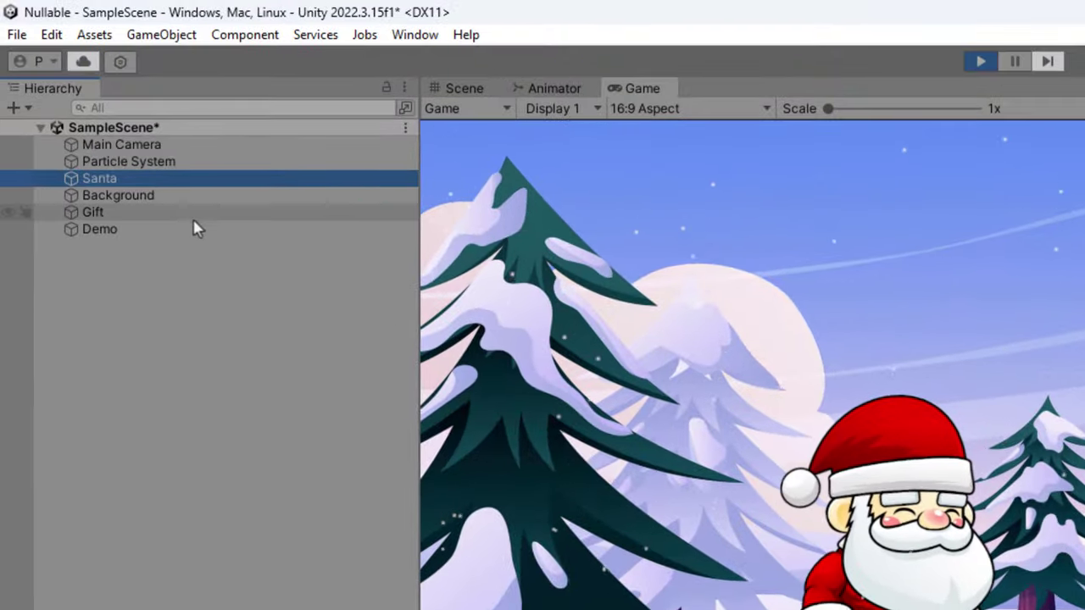
- Look over the Gift object's settings, then select Demo to show its Demo (Script) component
click(92, 212)
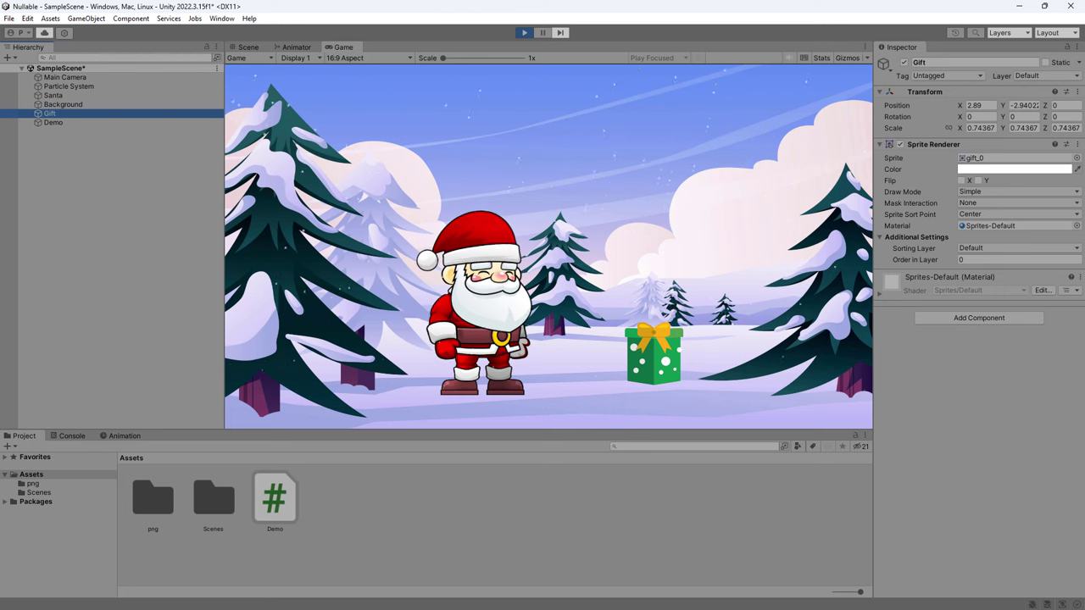
click(50, 123)
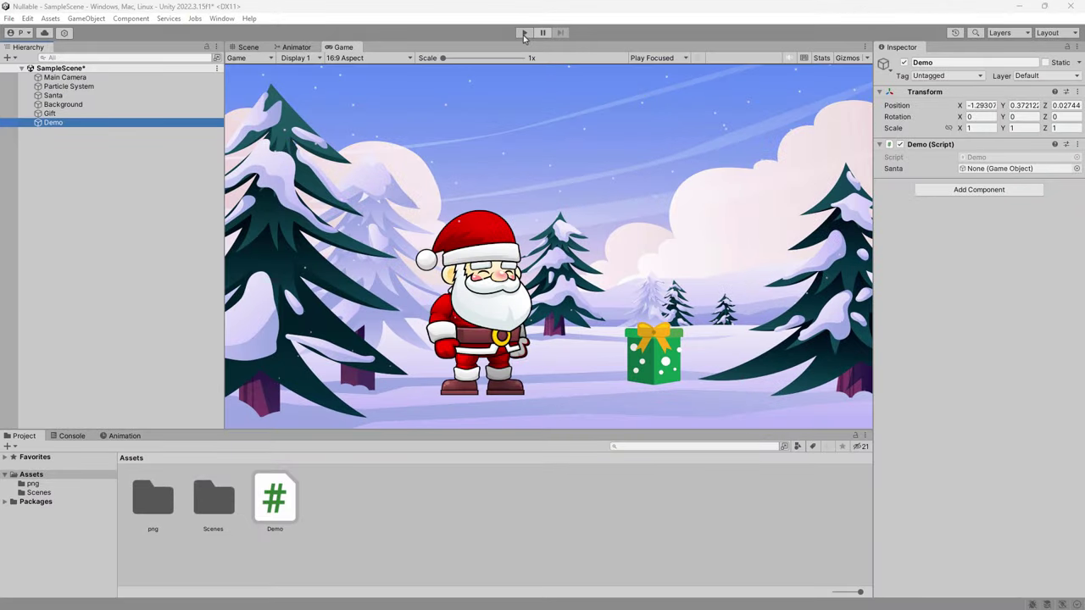
- Play the scene so Demo's Santa field gets filled with the Santa object
click(523, 33)
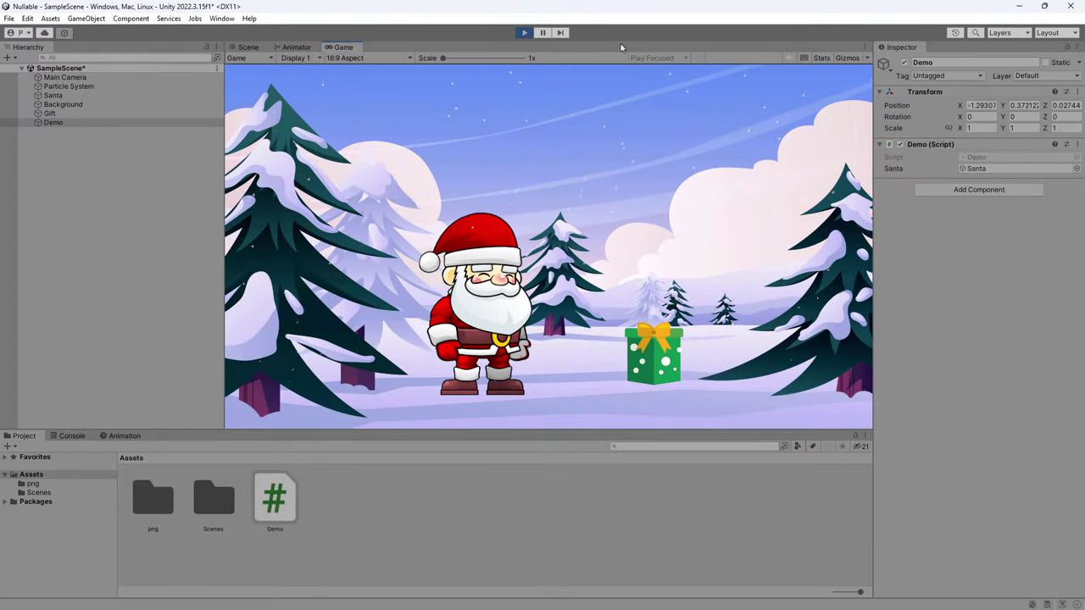
- Stop play, deactivate the Santa object, and reselect Demo
click(524, 32)
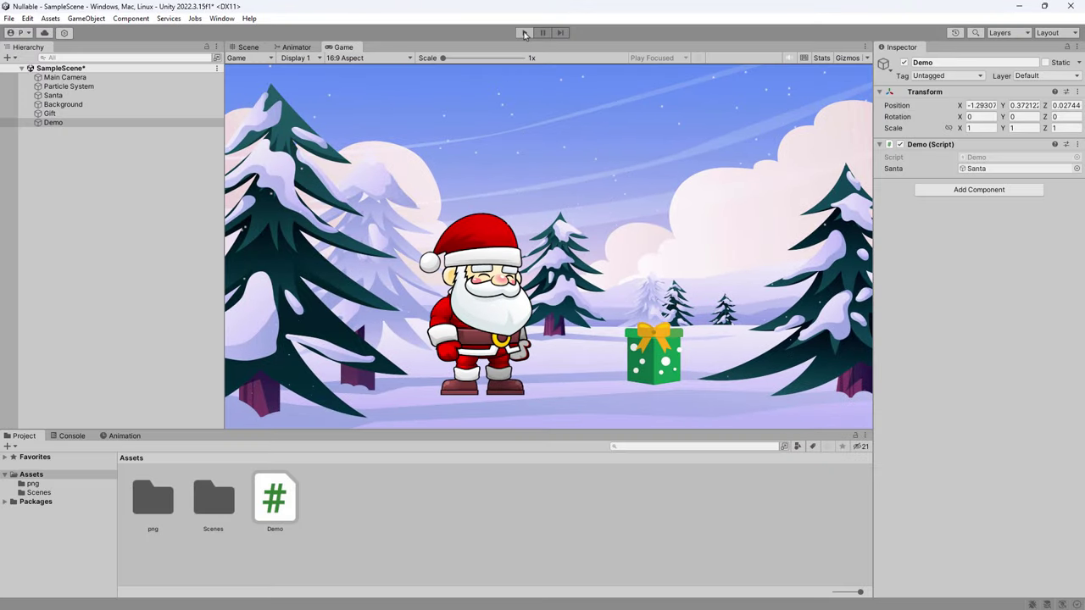
click(53, 95)
click(903, 63)
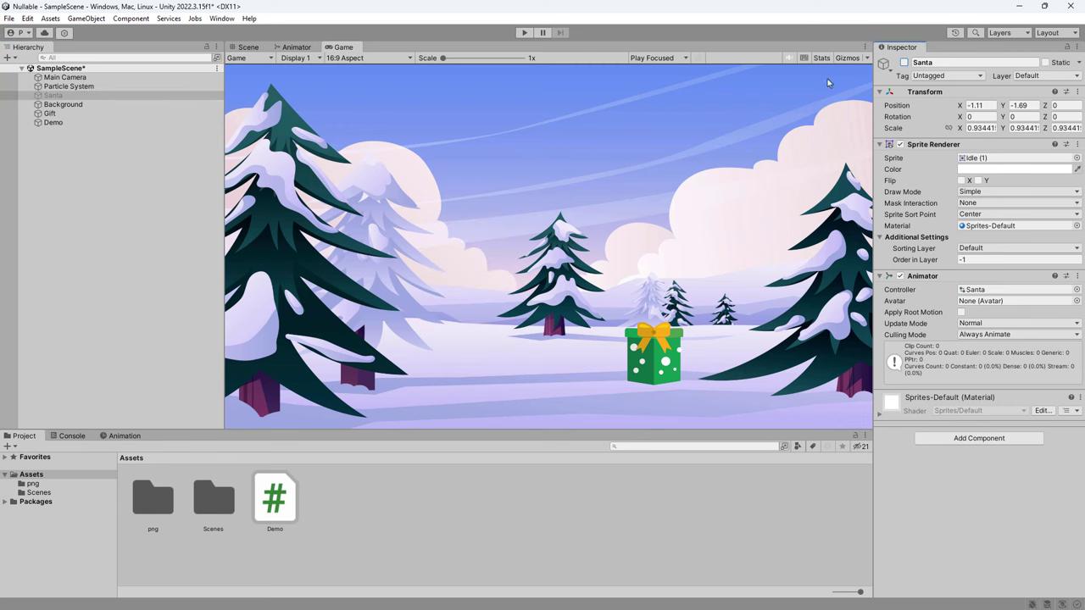
click(53, 123)
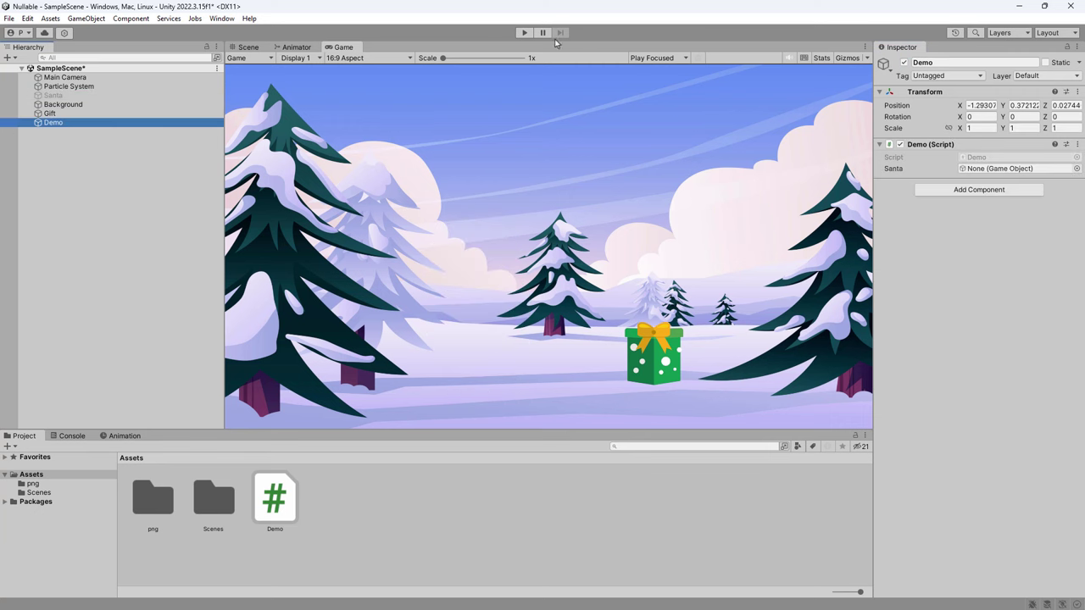
- Play the scene and open the Console's NullReferenceException from Demo.cs line 9
click(524, 33)
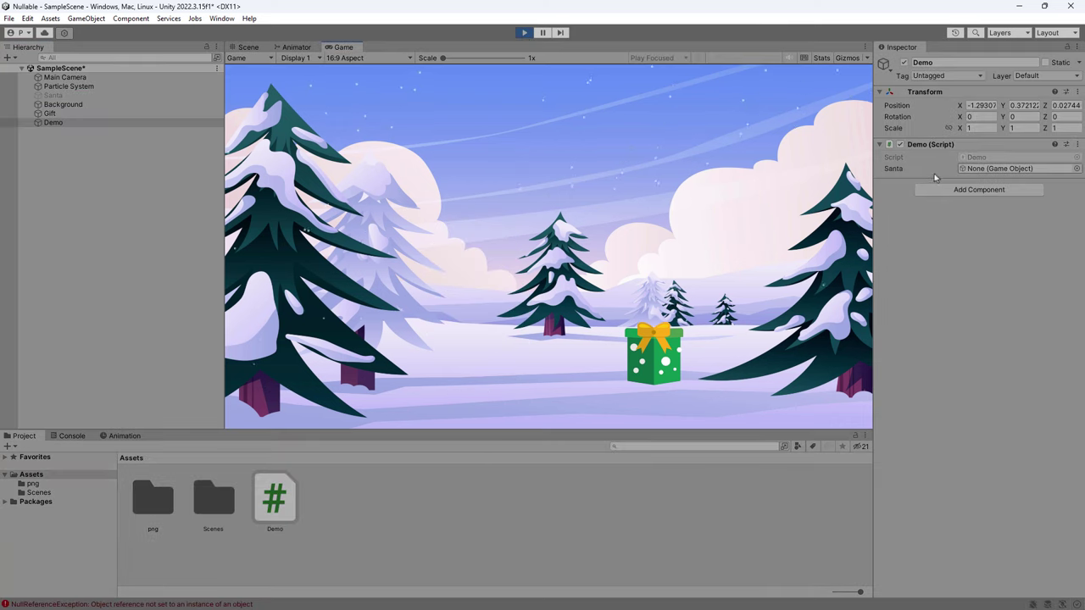
click(72, 436)
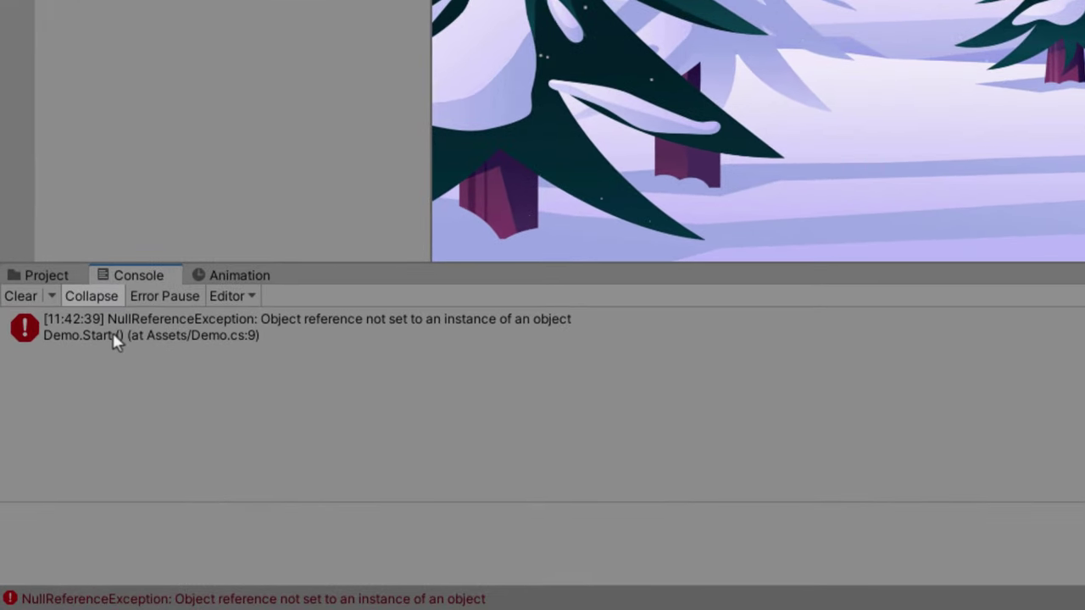
click(117, 339)
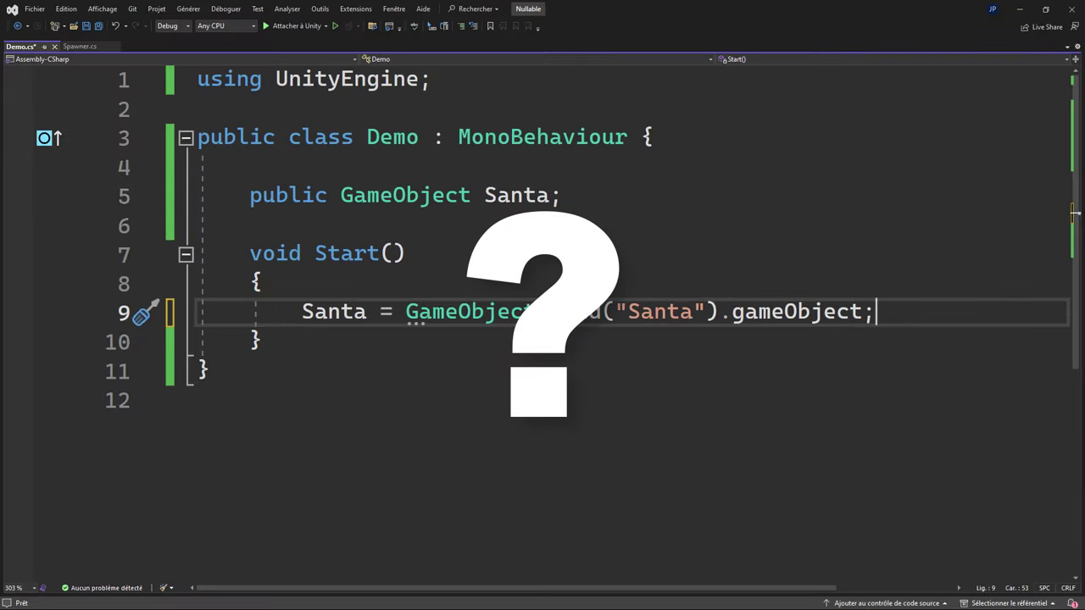
- Change the Find line to Find("Santa")?.gameObject and add an if(Santa==null) block below it
click(721, 312)
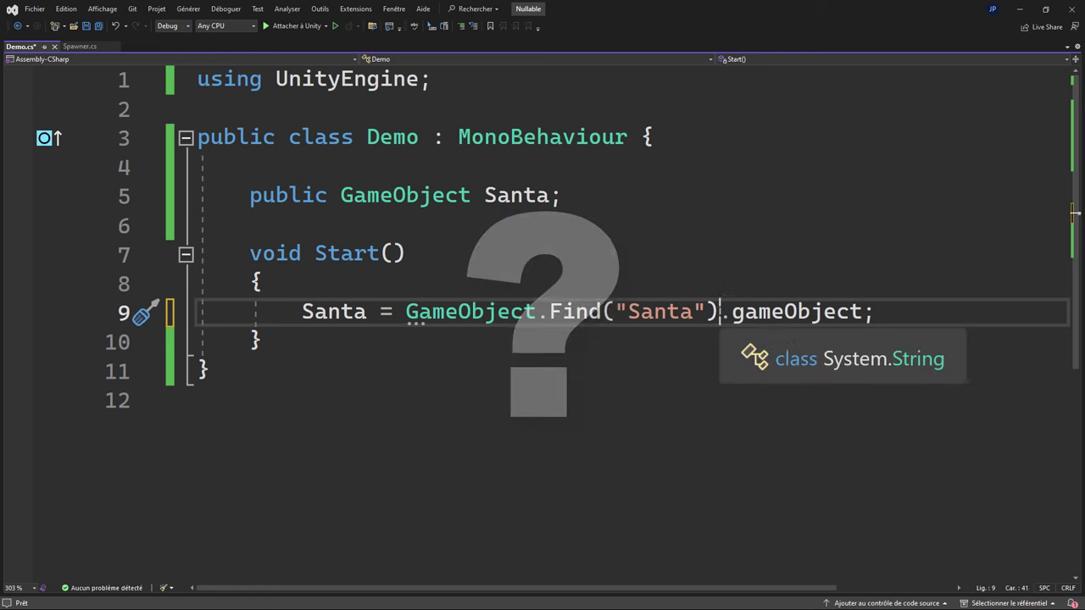
text(?)
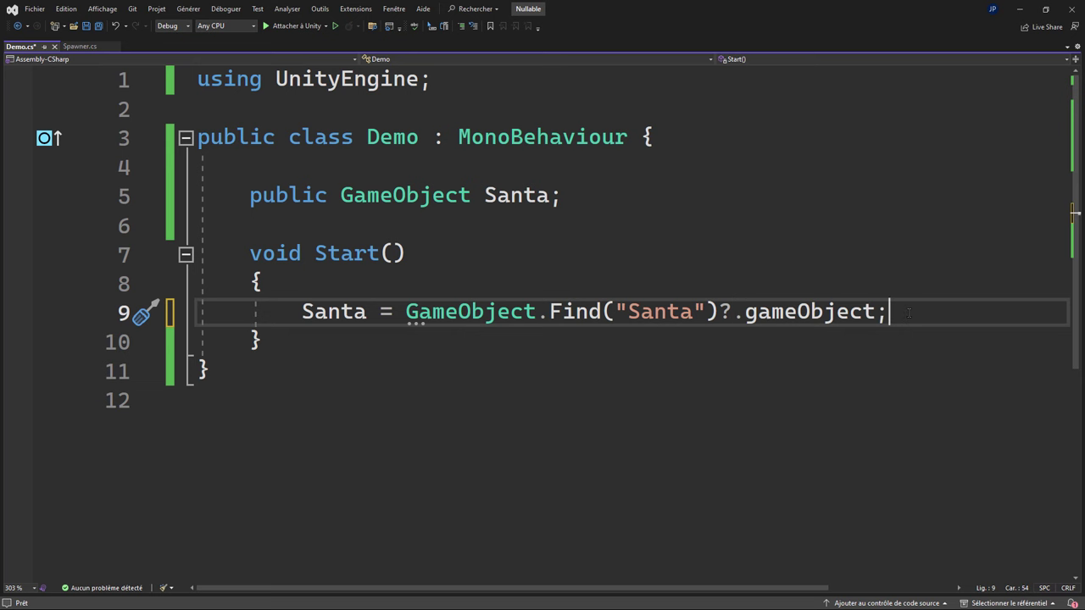
key(Return)
key(Return)
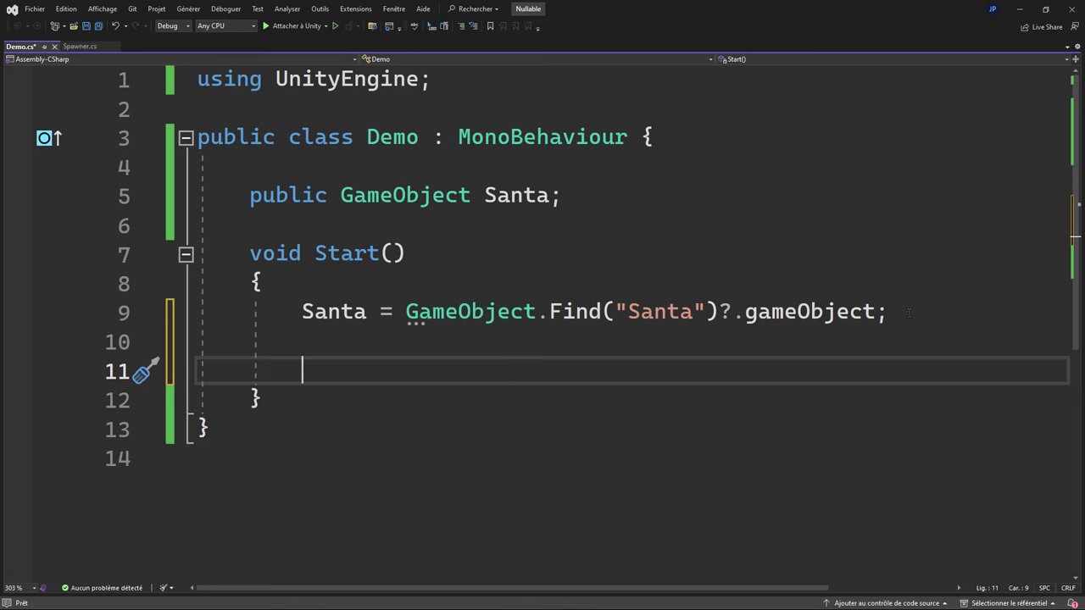
text(if(Santa)
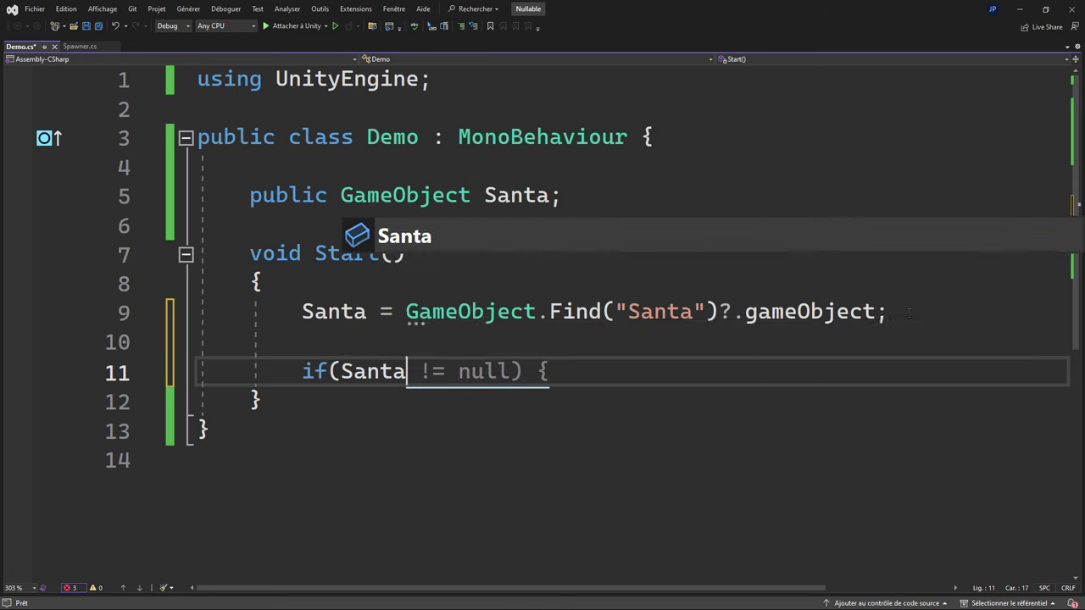
text(==)
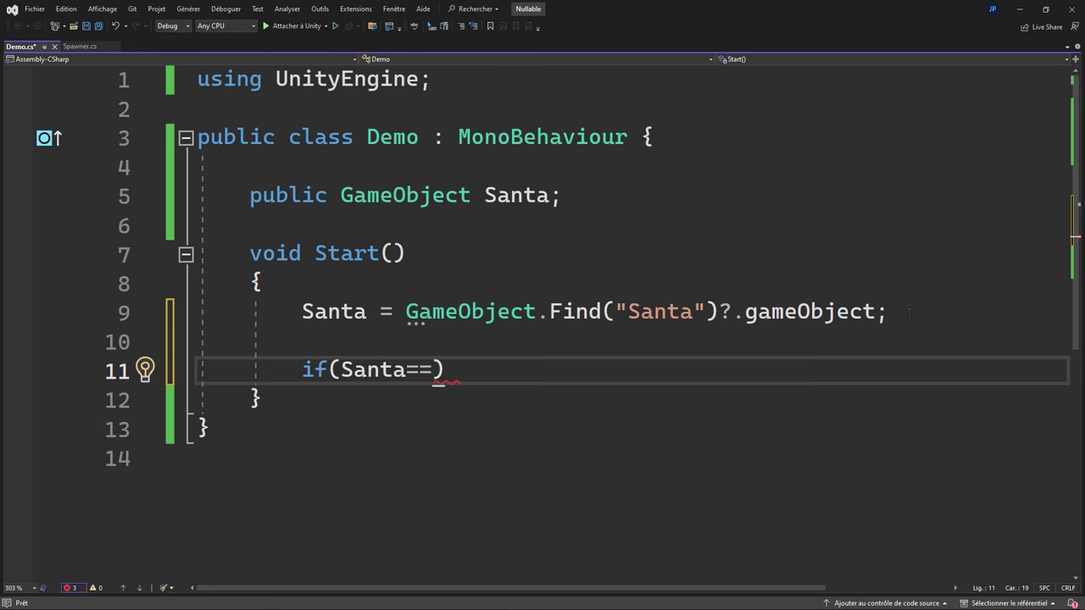
text(null)
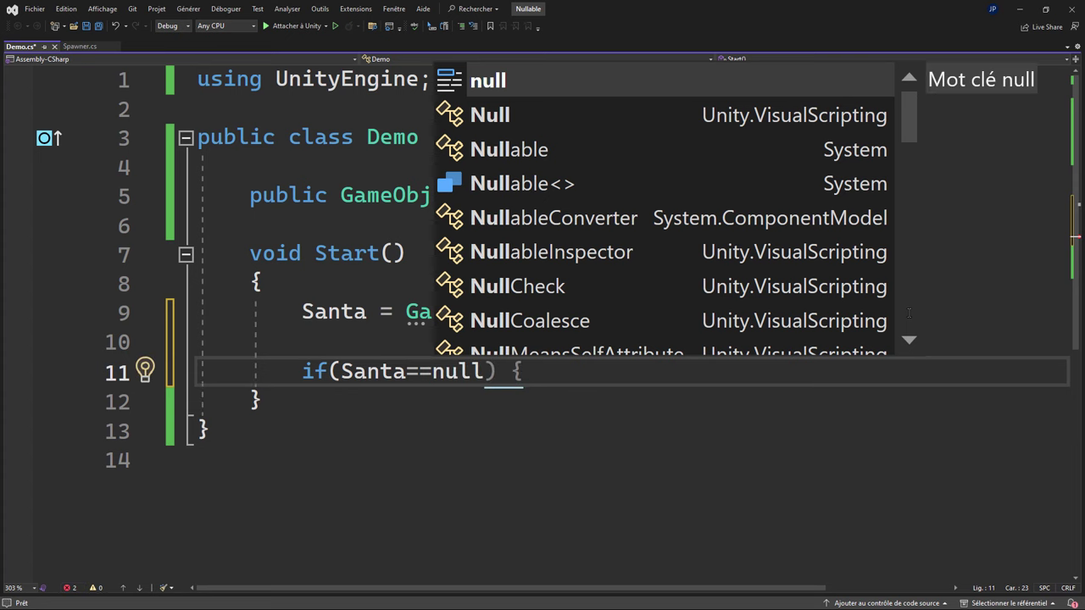
text() {)
key(Return)
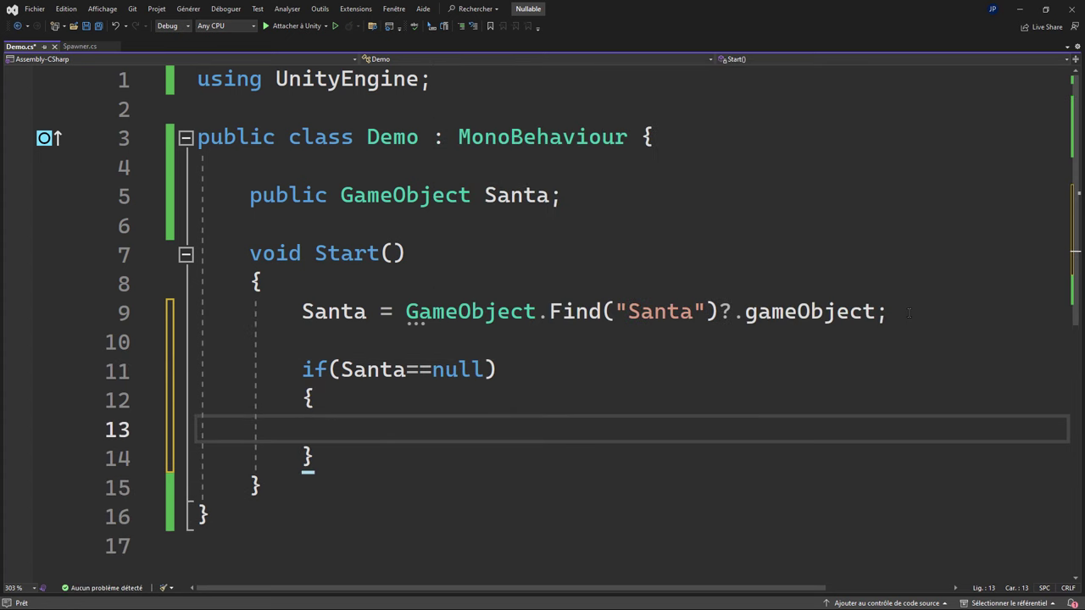
- Inside the block, log "Le pere noel n'est pas encore arrivé..." and save Demo.cs
text(Deb)
key(Tab)
text(.log)
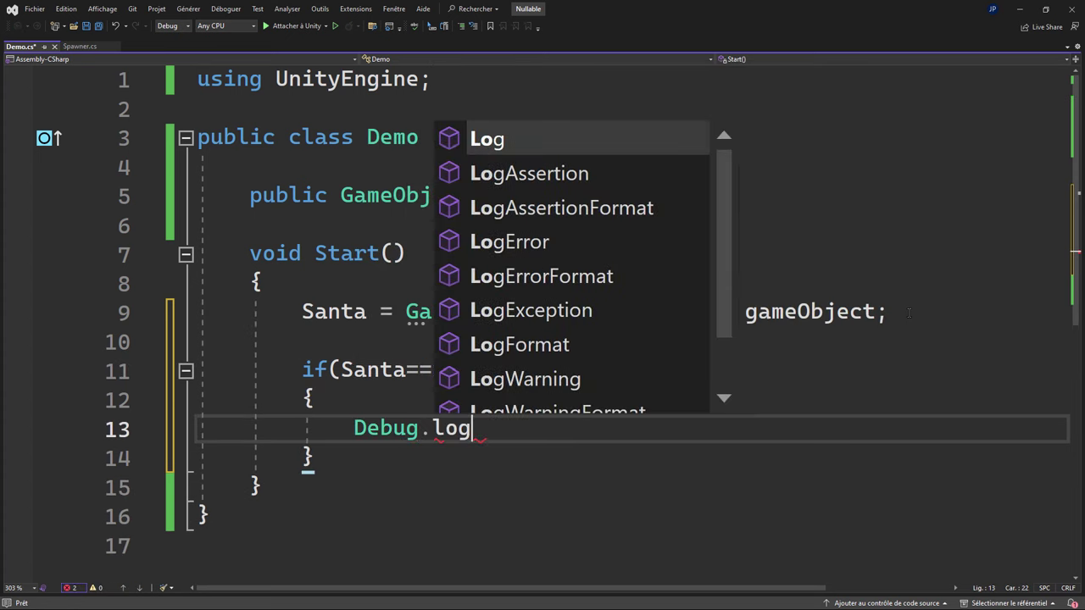
text(("Le pere)
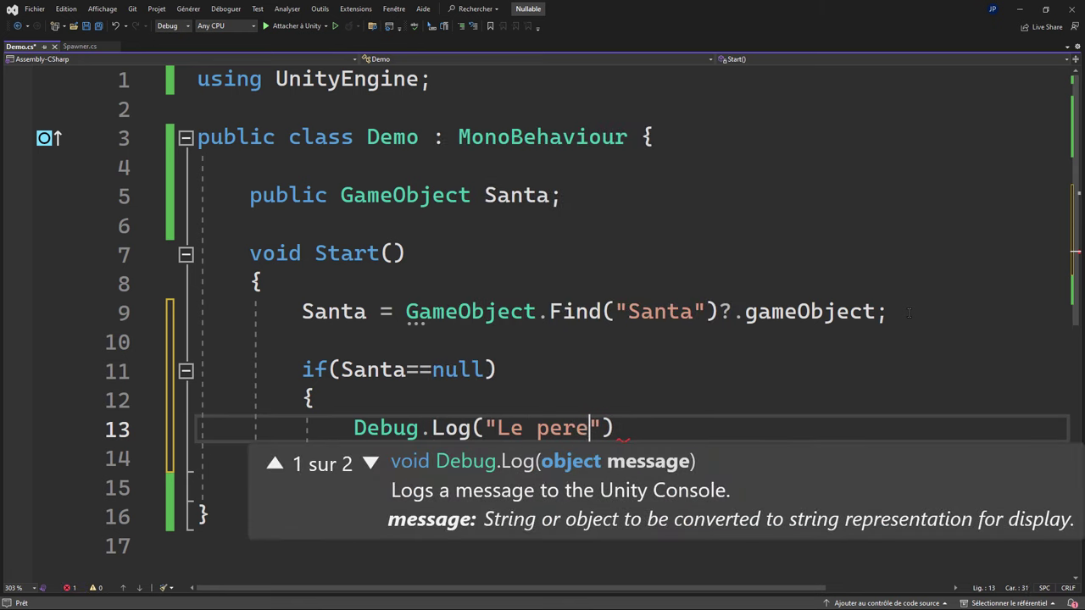
text( noel n')
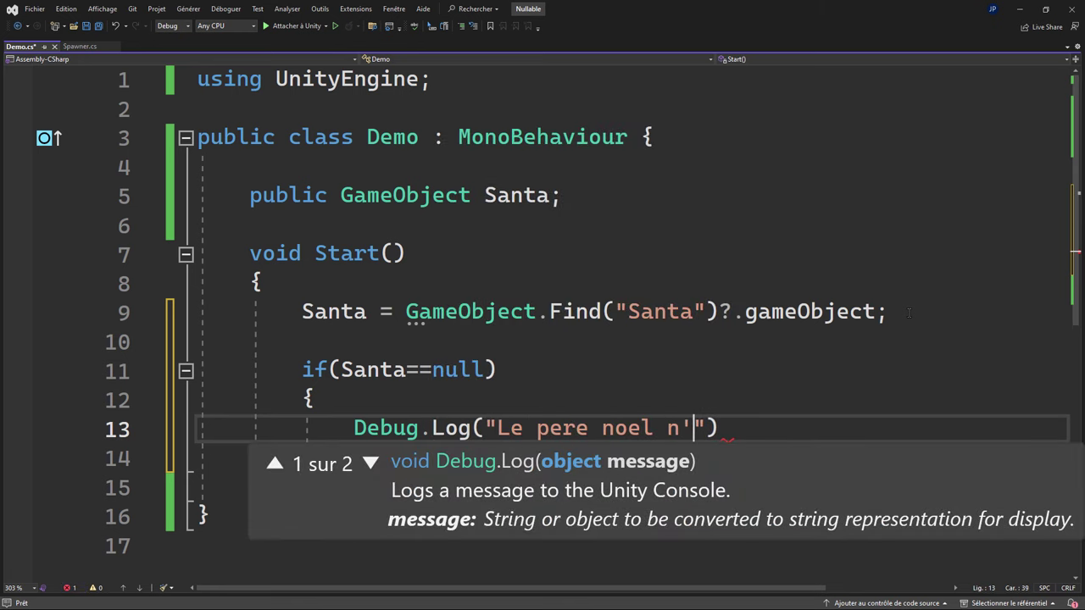
text(est pas encore ar)
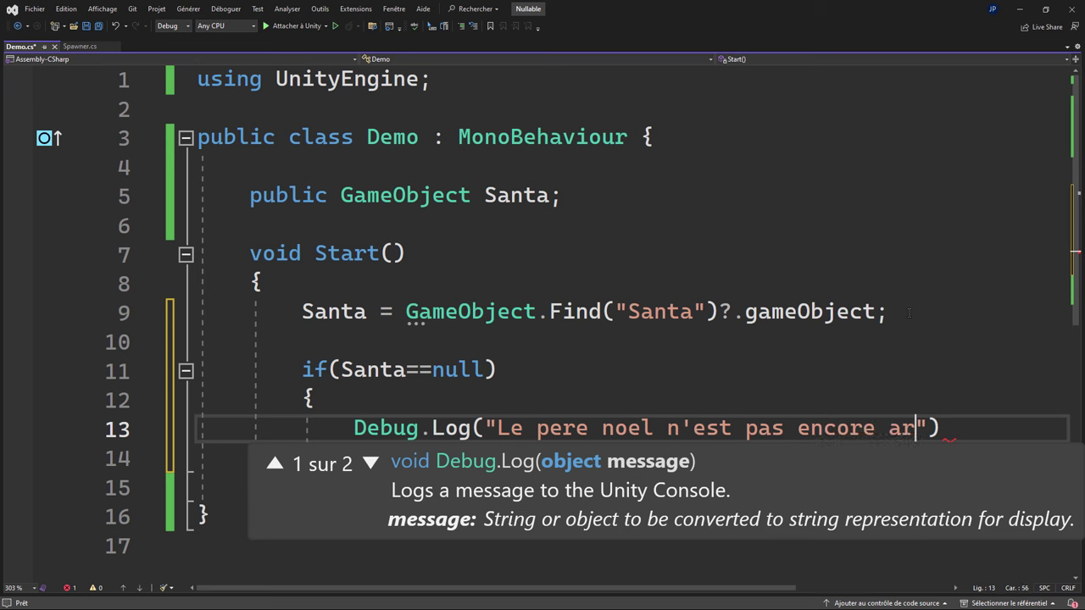
text(rivé)
text(...)
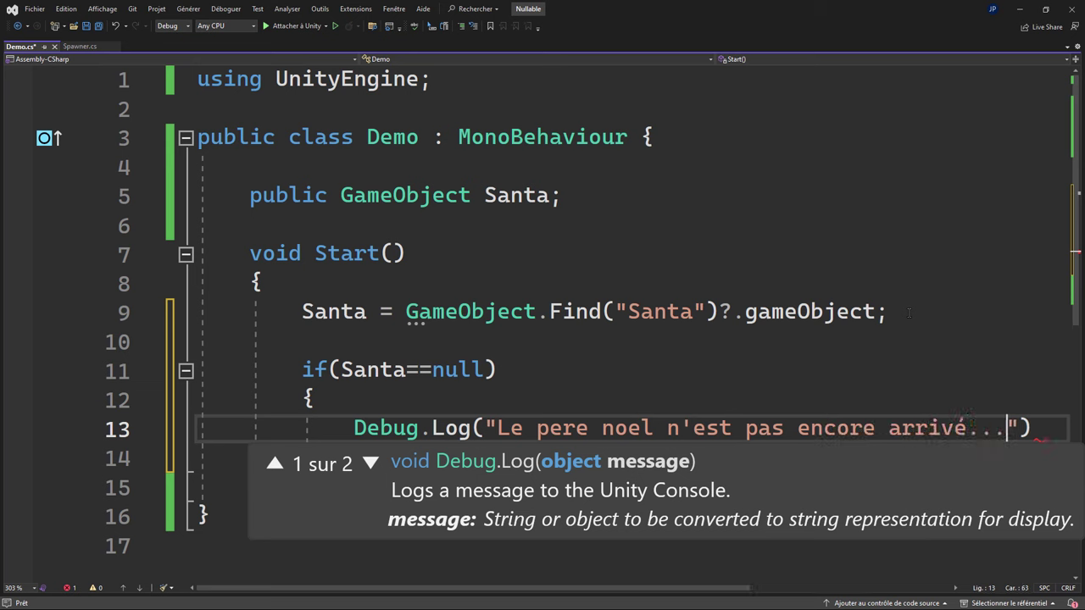
key(End)
text(;)
key(ctrl+s)
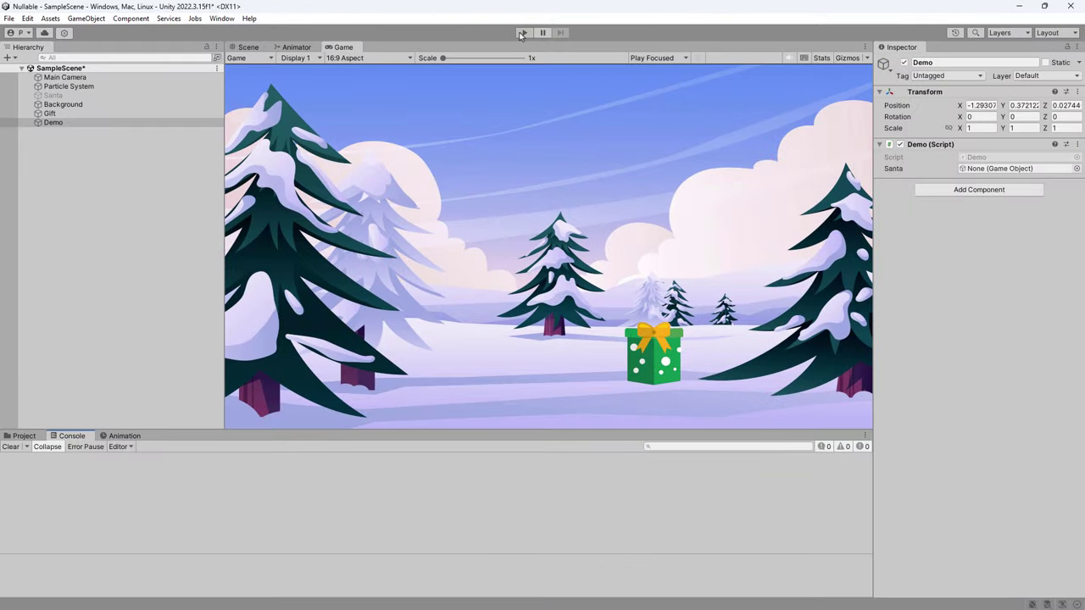
- Play the scene to confirm the Console shows the Santa-not-arrived message instead of an error
click(520, 33)
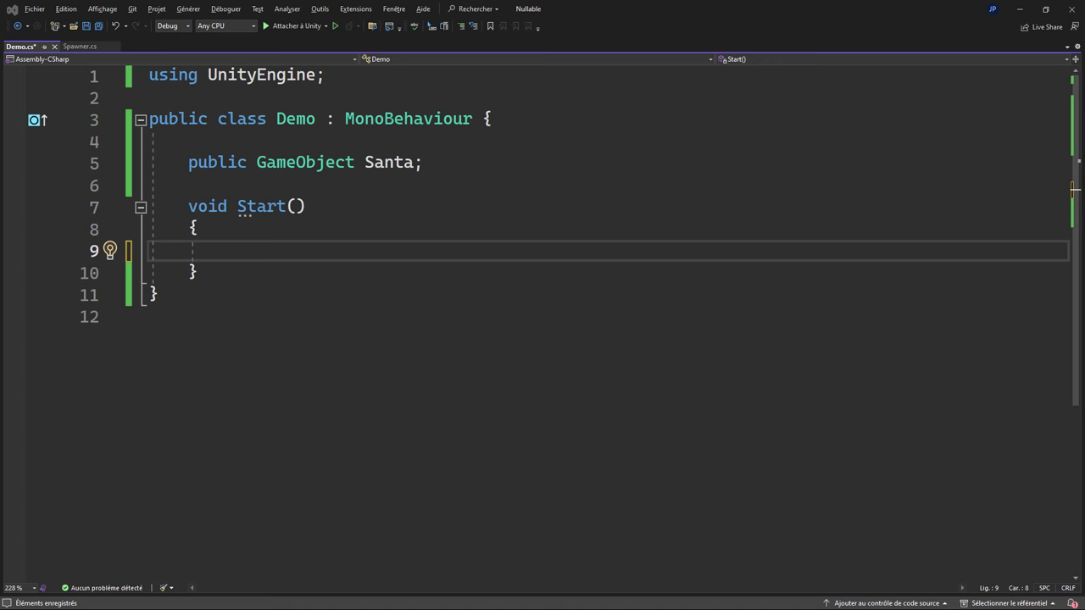
- On line 9, write Santa = GameObject.Find("Santa") ?? GameObject.Find("Gift")
key(alt+Tab)
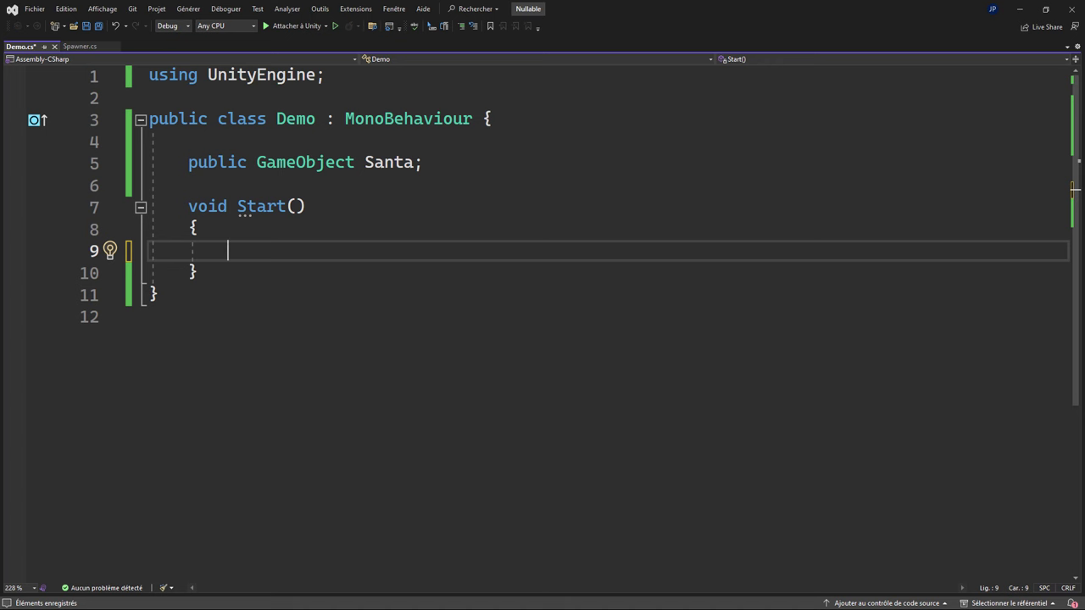
text(S)
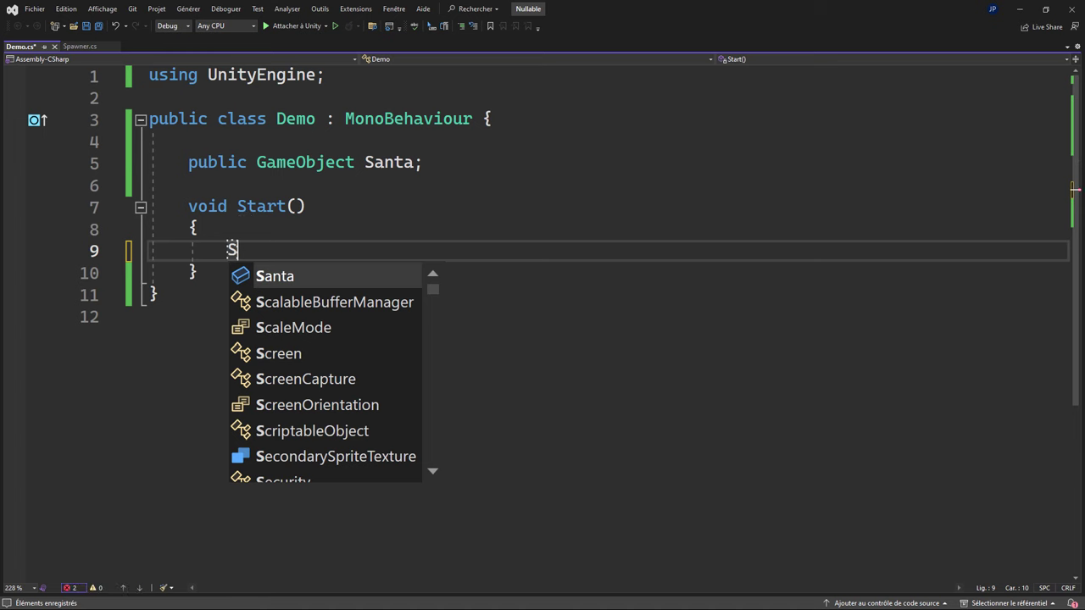
text(an)
key(Tab)
text(=)
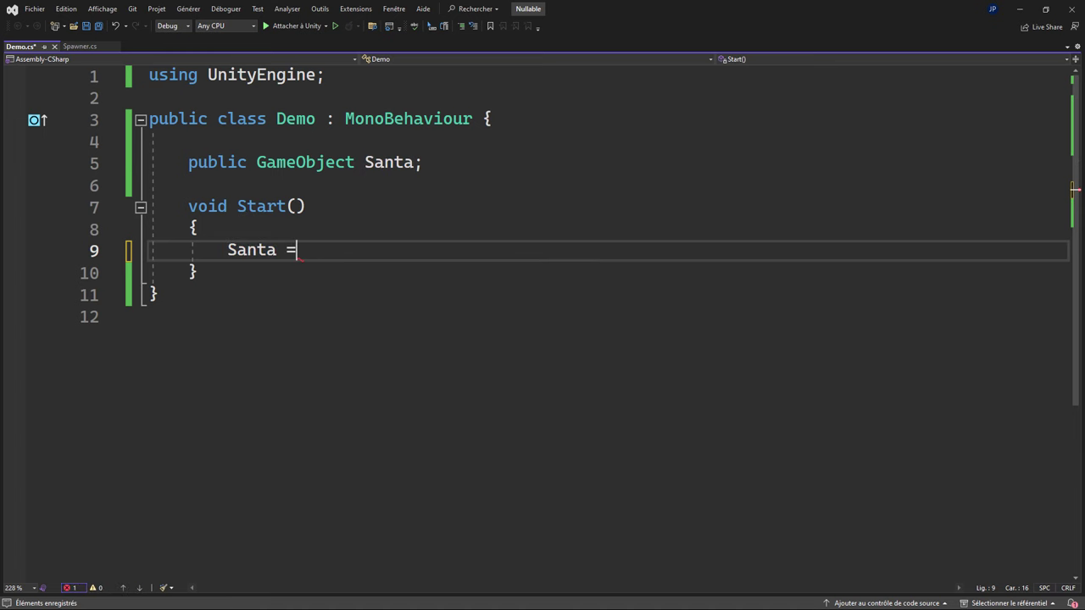
text( Ga)
key(Tab)
text(.)
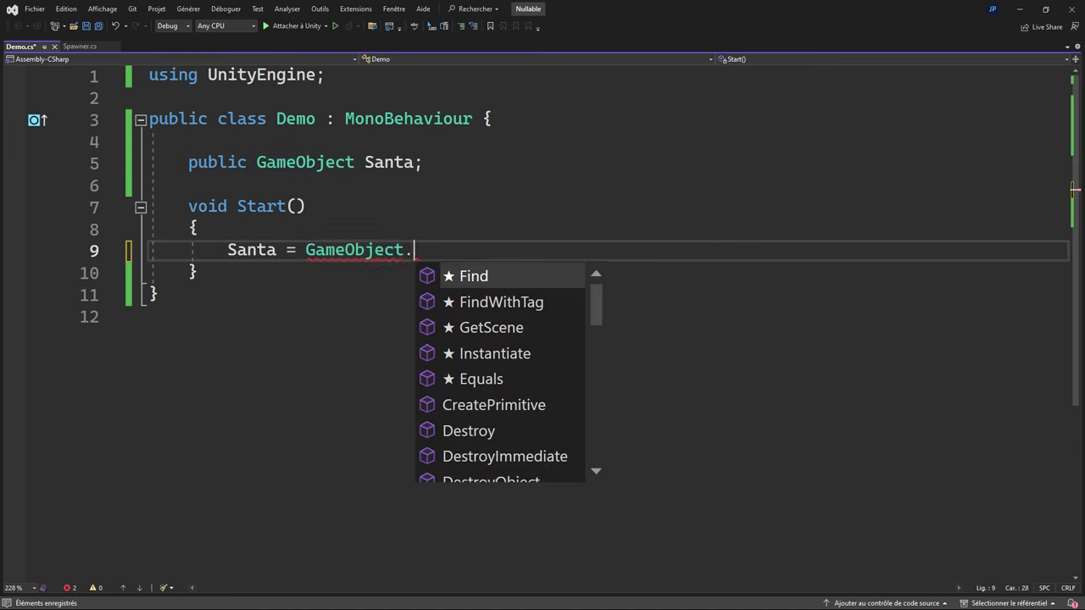
text(Find("S)
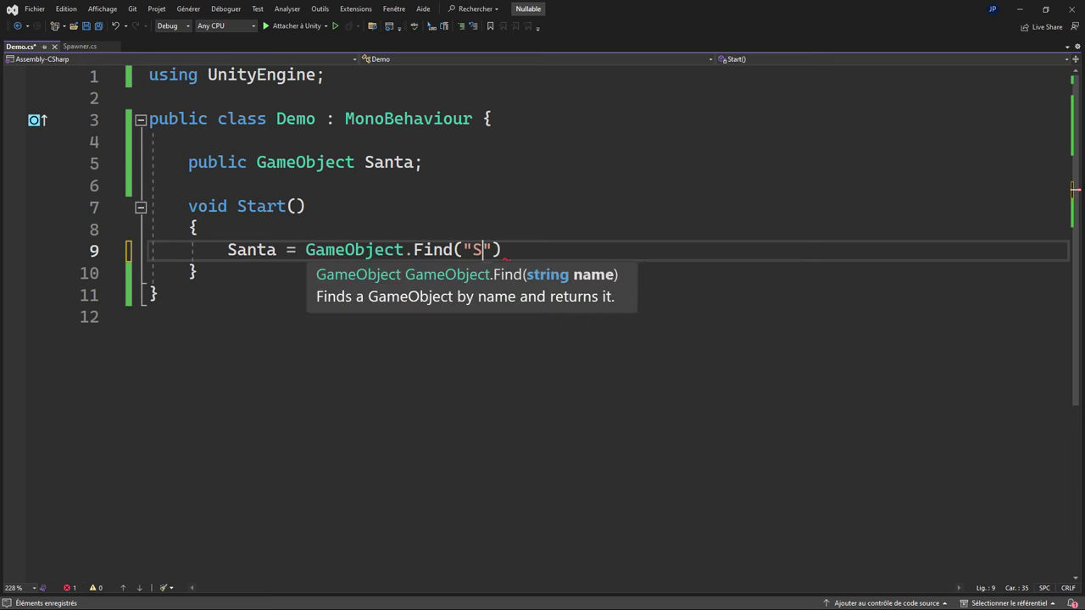
text(anta"))
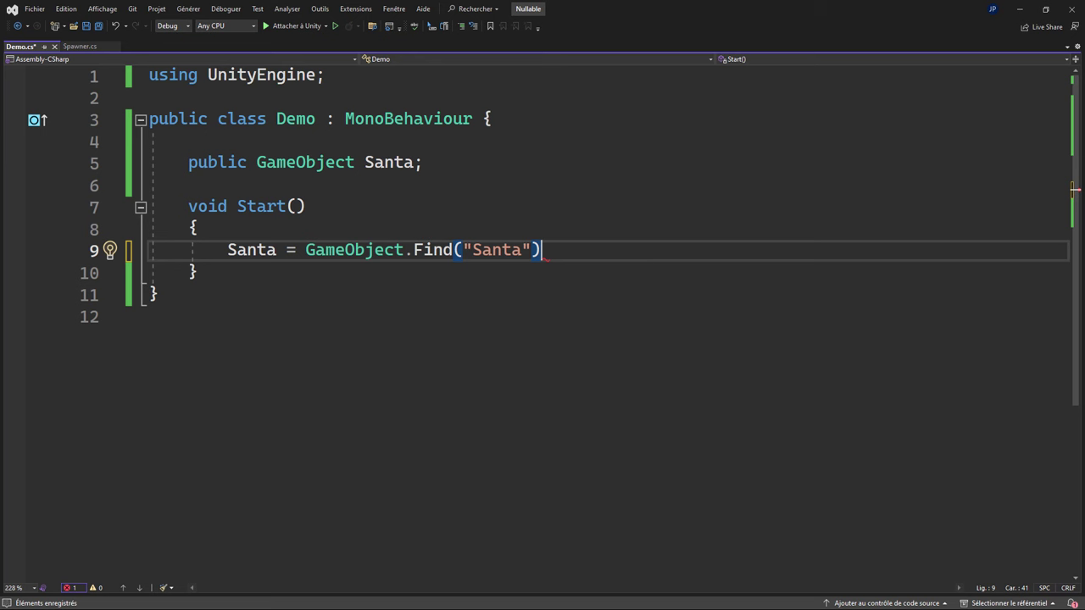
text(??)
text(G)
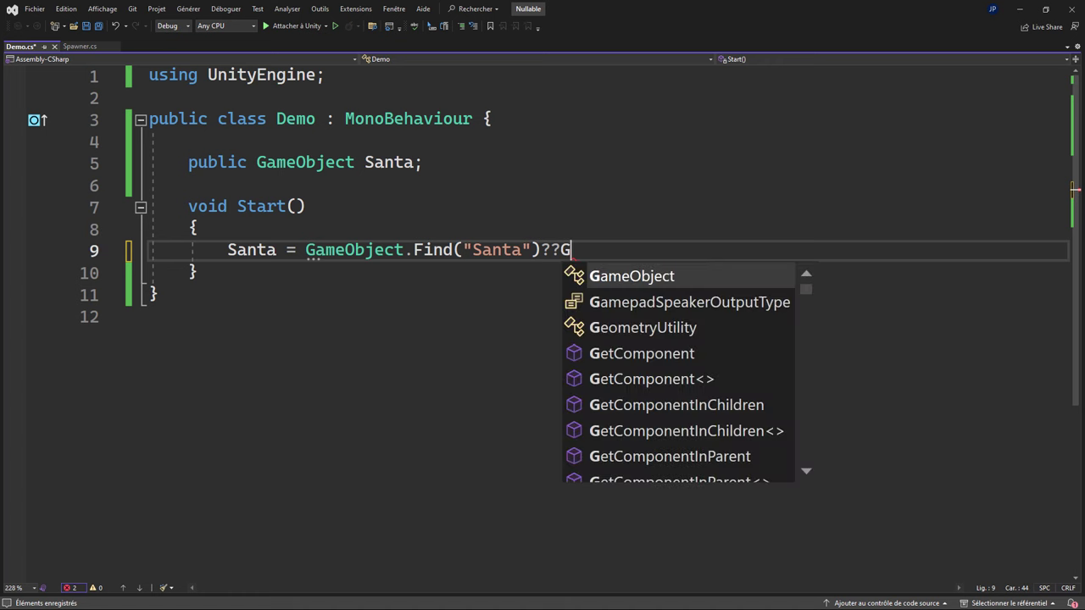
text(a)
key(Tab)
text(.fi)
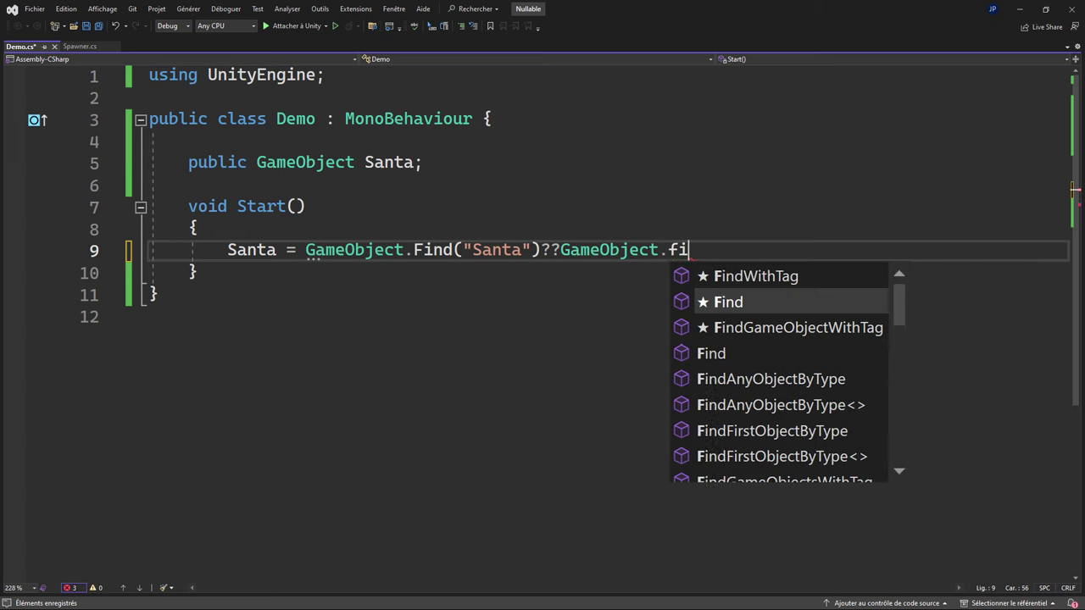
text(nd(")
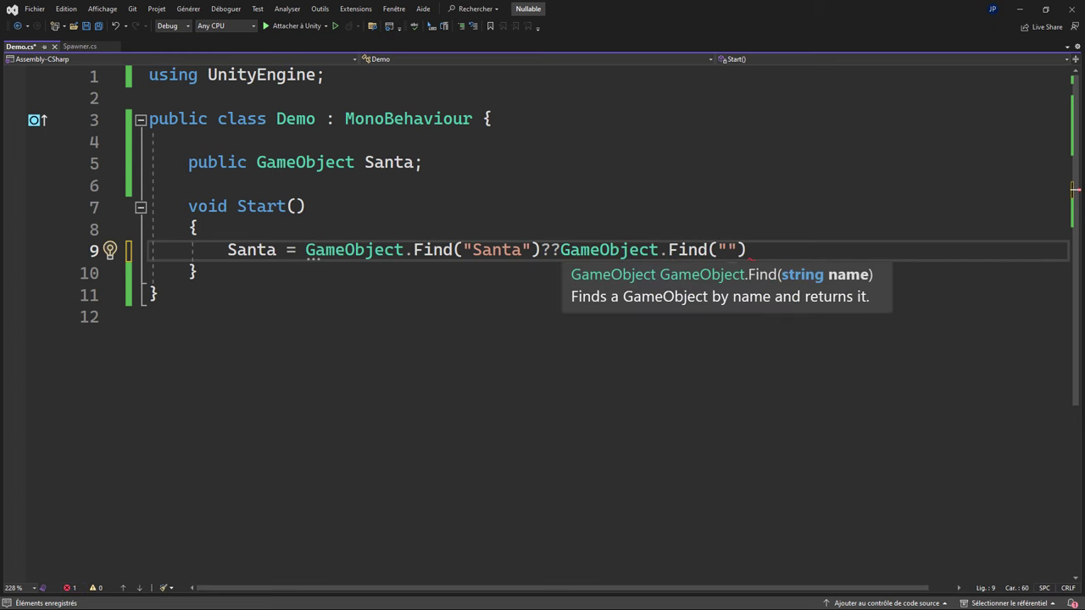
text(Gift"))
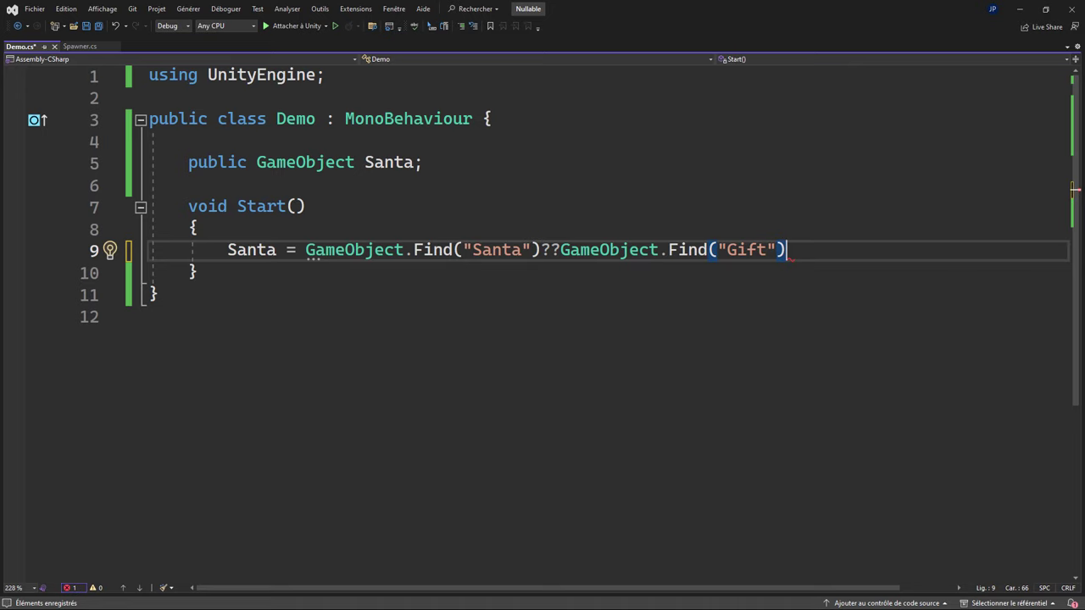
text(;)
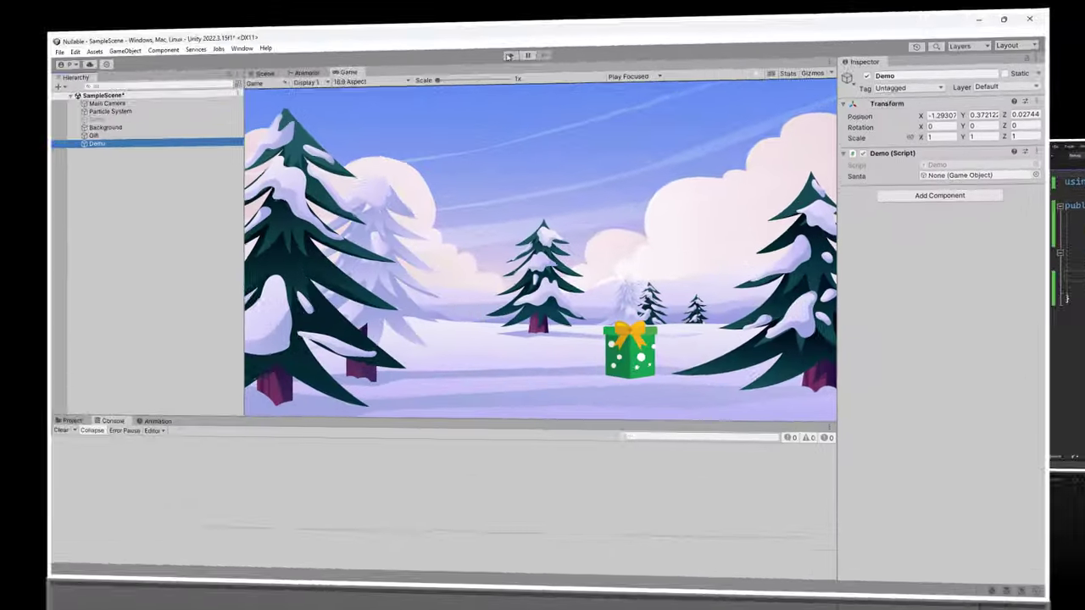
click(508, 55)
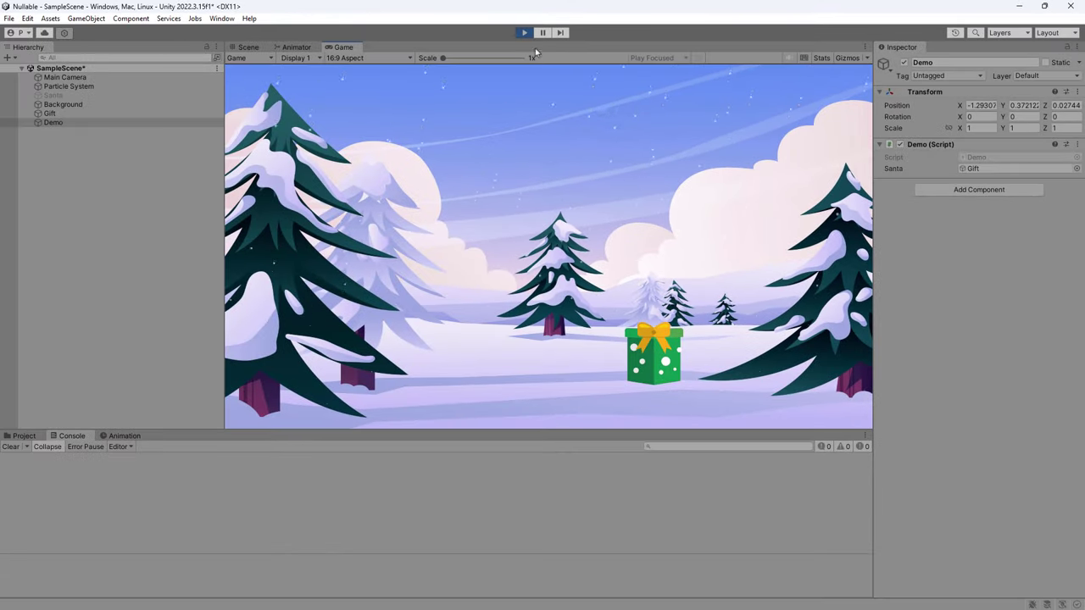
click(524, 33)
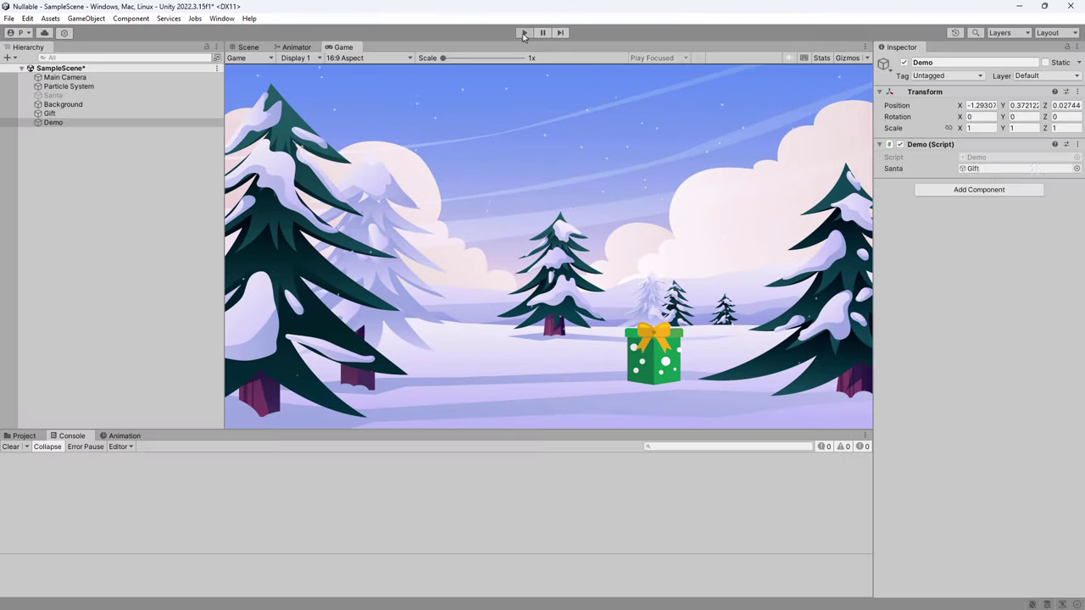
- Reactivate Santa, reselect Demo, and play the scene with Santa beside the gift
click(81, 96)
click(903, 62)
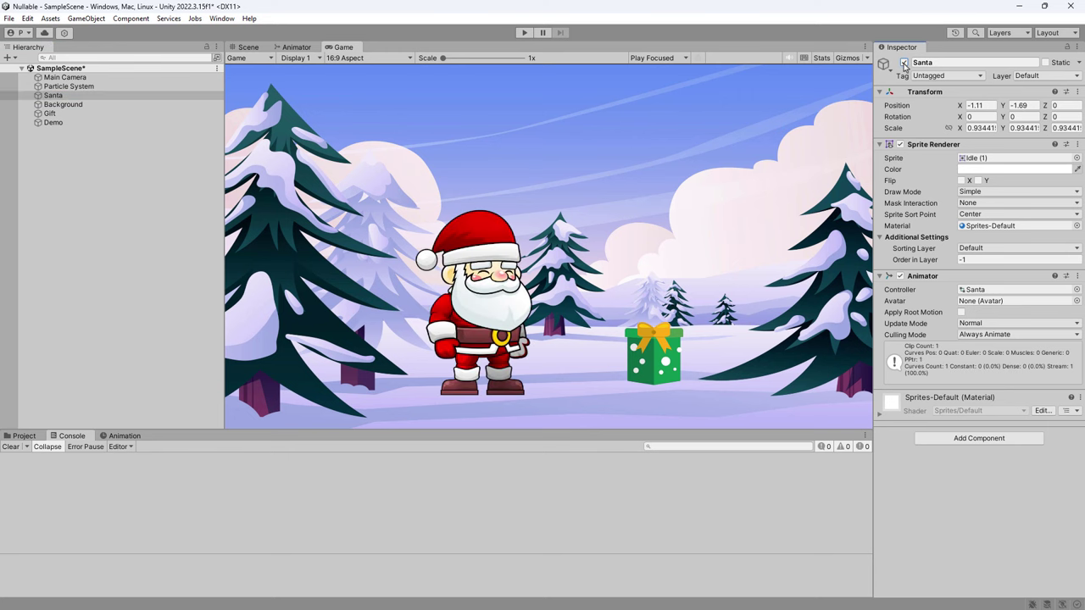
click(53, 123)
click(518, 34)
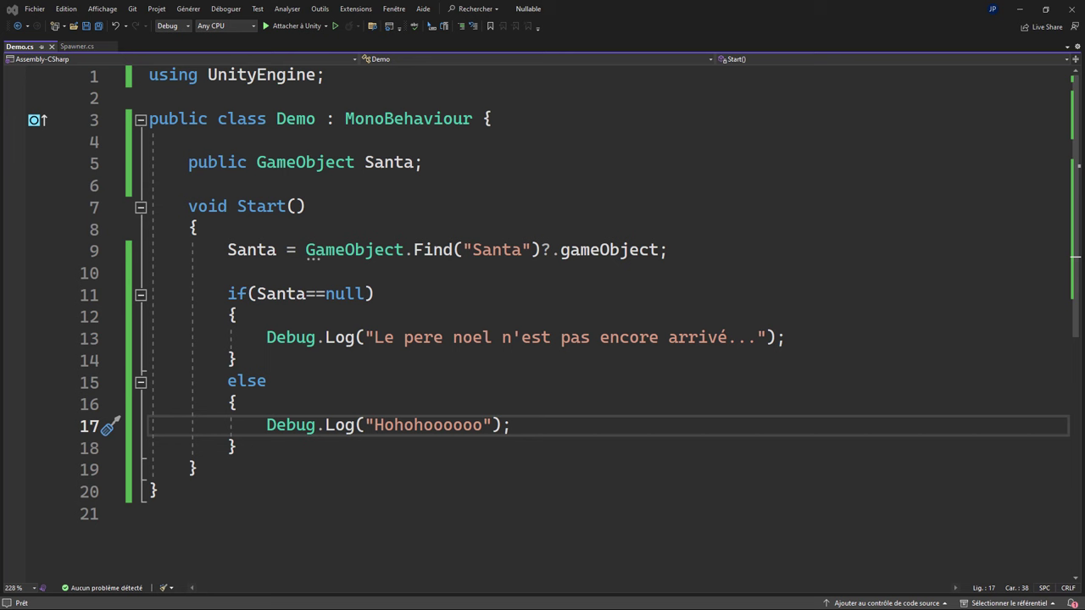
- Undo the last edit and add the comment '//Resultat = condition ? valeur si vrai : valeur si faux'
key(ctrl+z)
click(268, 273)
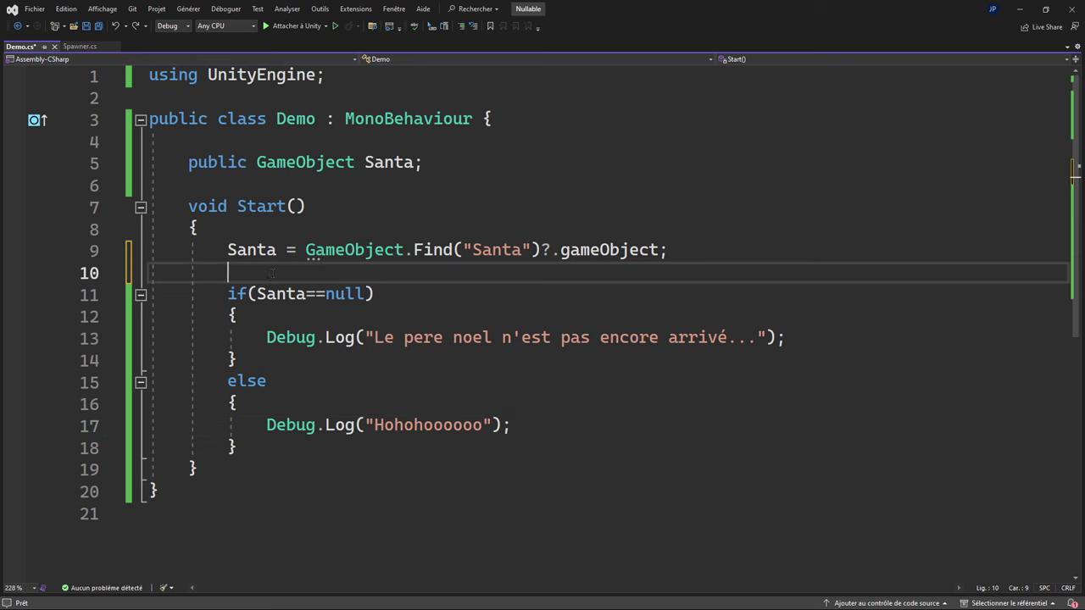
key(Return)
key(Return)
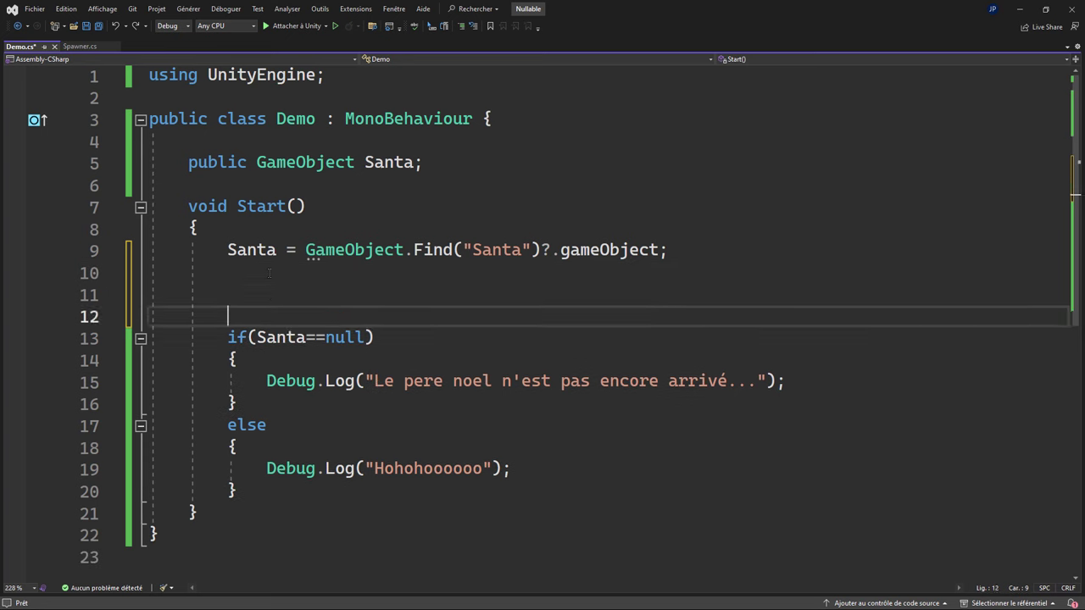
key(Up)
text(//R)
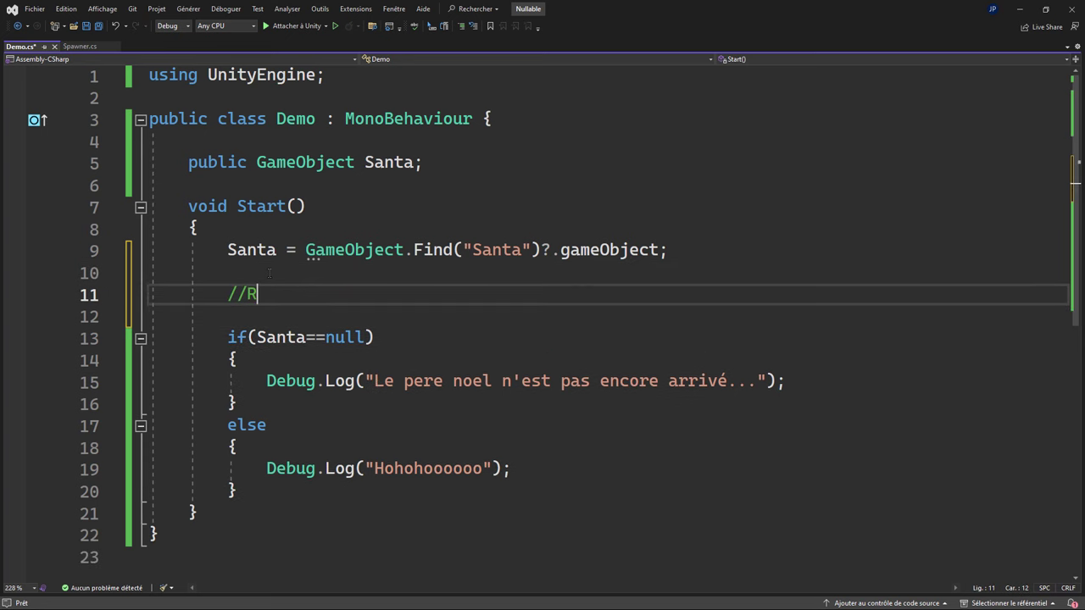
text(esultat)
text( = )
text(condti)
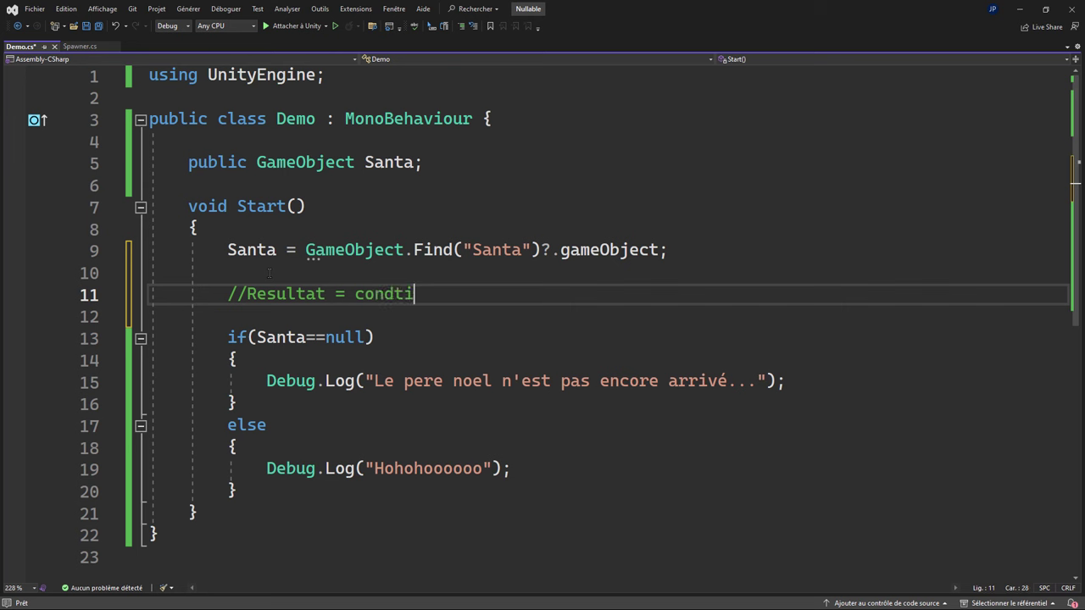
text(o)
key(BackSpace)
key(BackSpace)
key(BackSpace)
text(ition)
text(?)
text( vale)
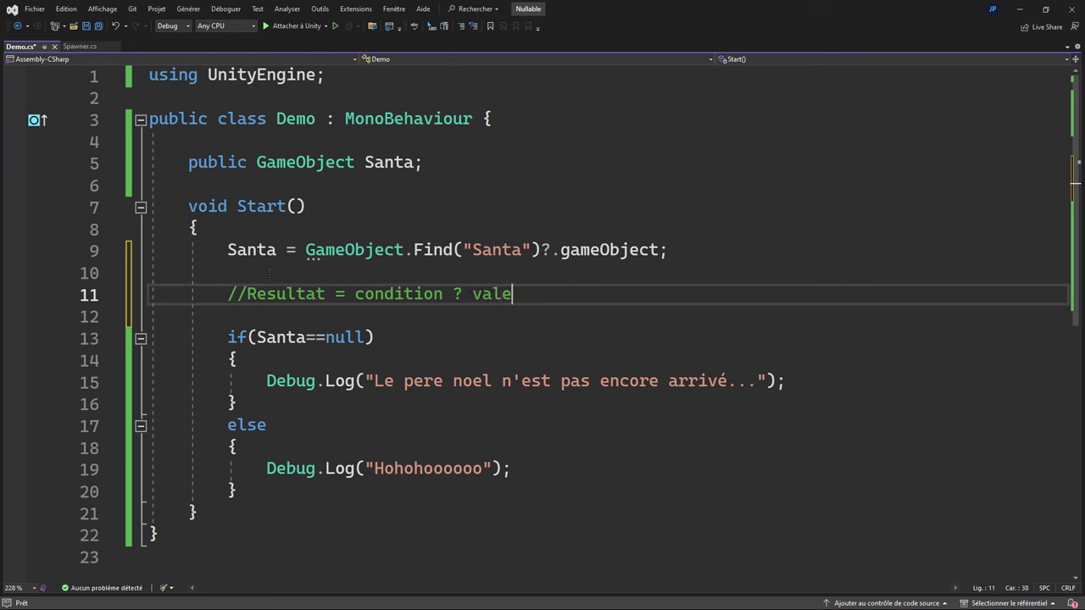
text(ur si vrai )
text(: val)
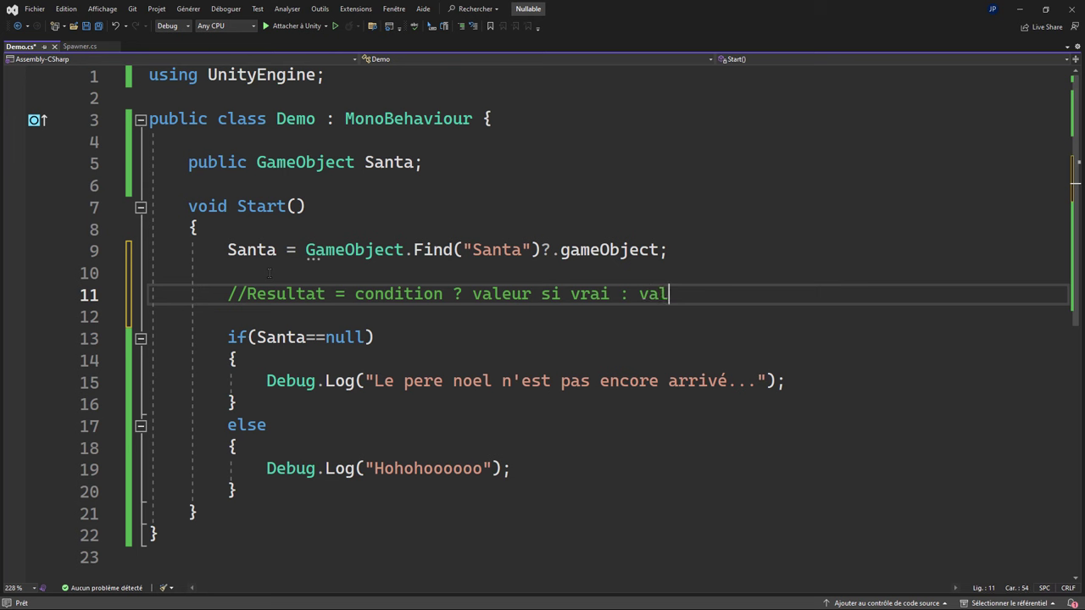
text(eur si faux)
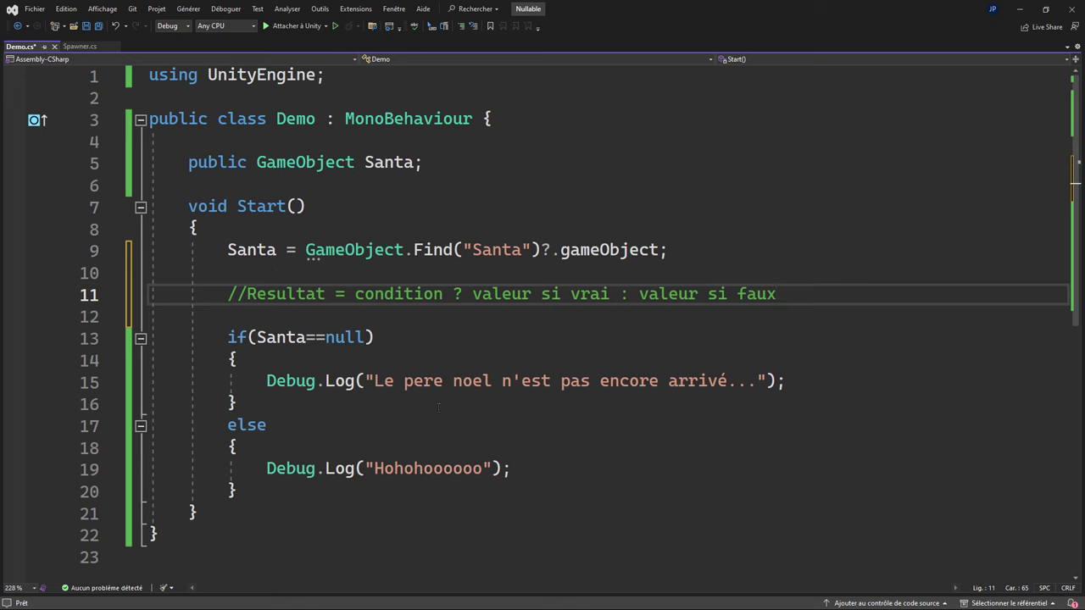
- Start a Debug.log(Santa==null ? " line on new line 13 below the comment
key(Down)
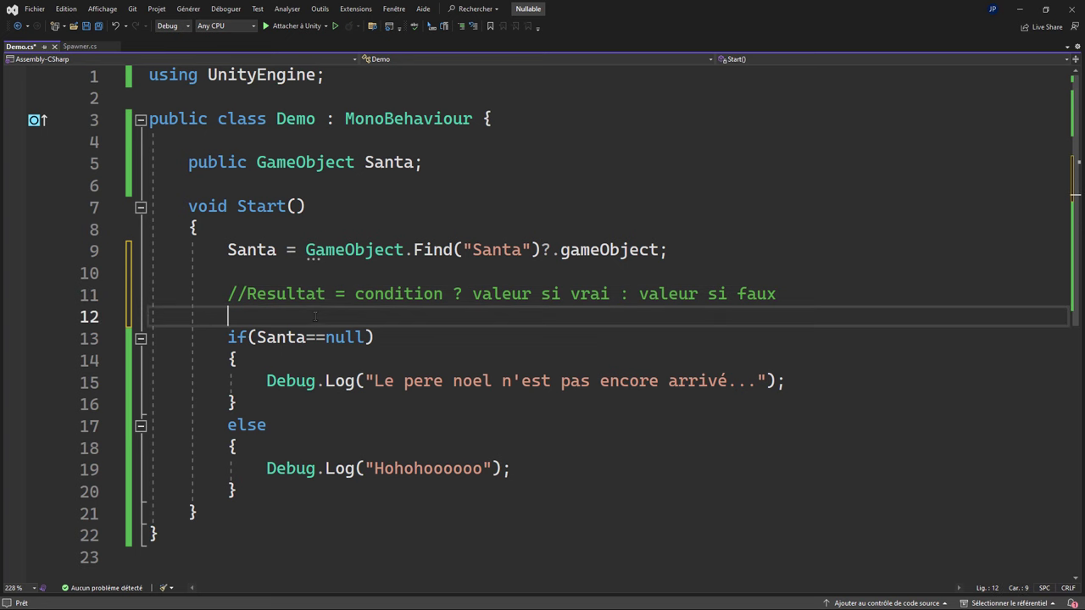
key(Return)
key(Return)
key(Up)
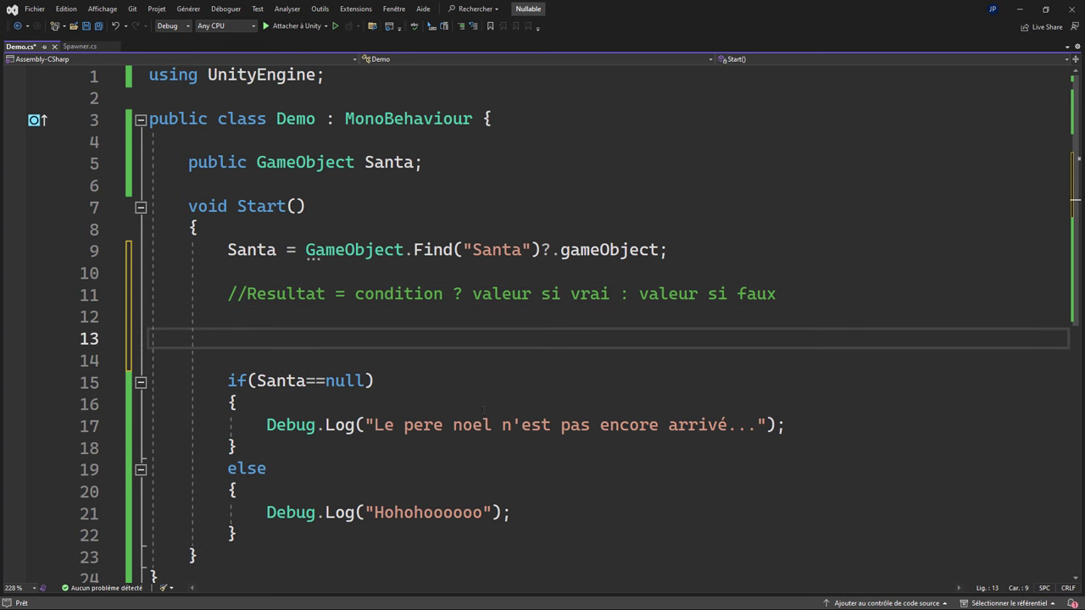
text(Debug)
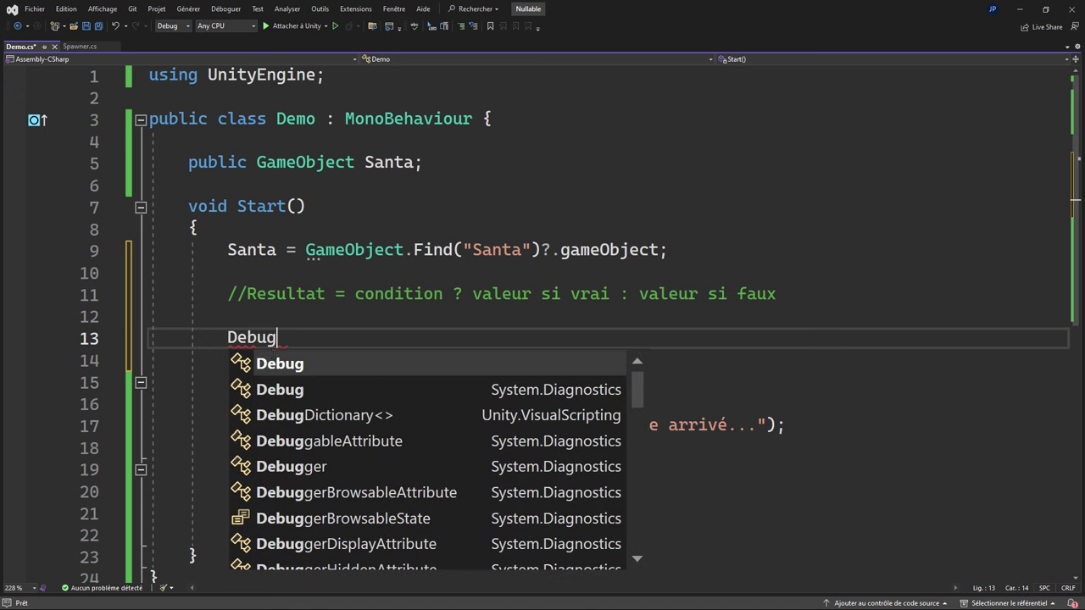
text(.log)
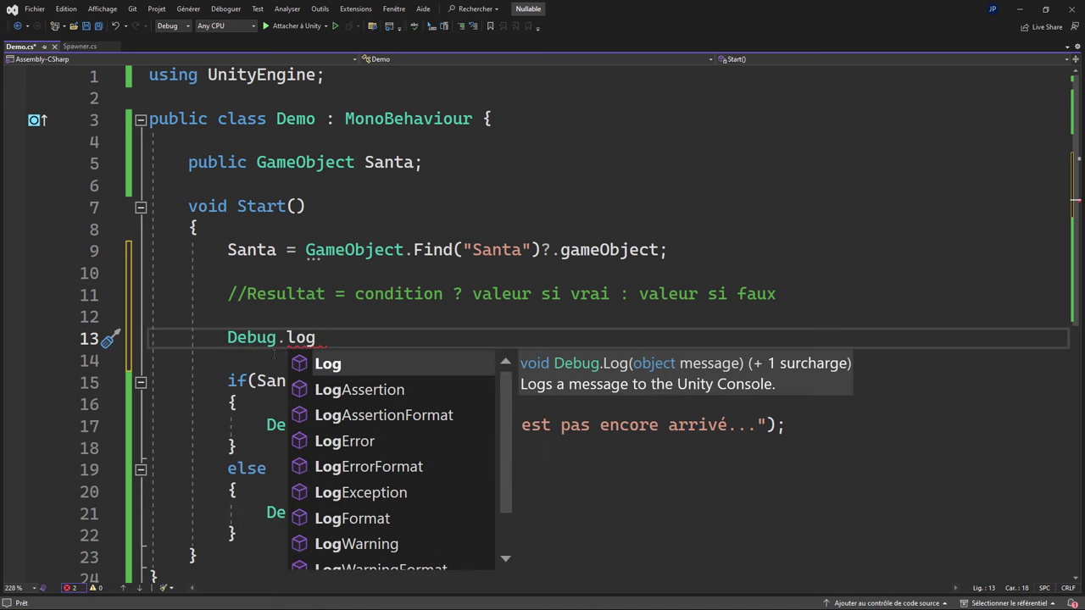
text((S)
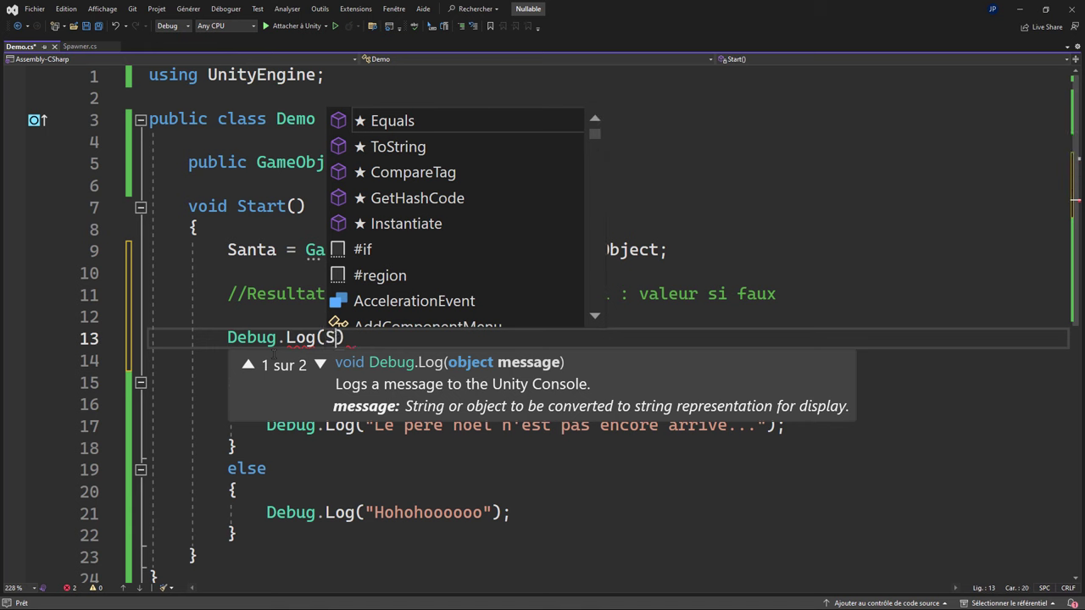
text(anta)
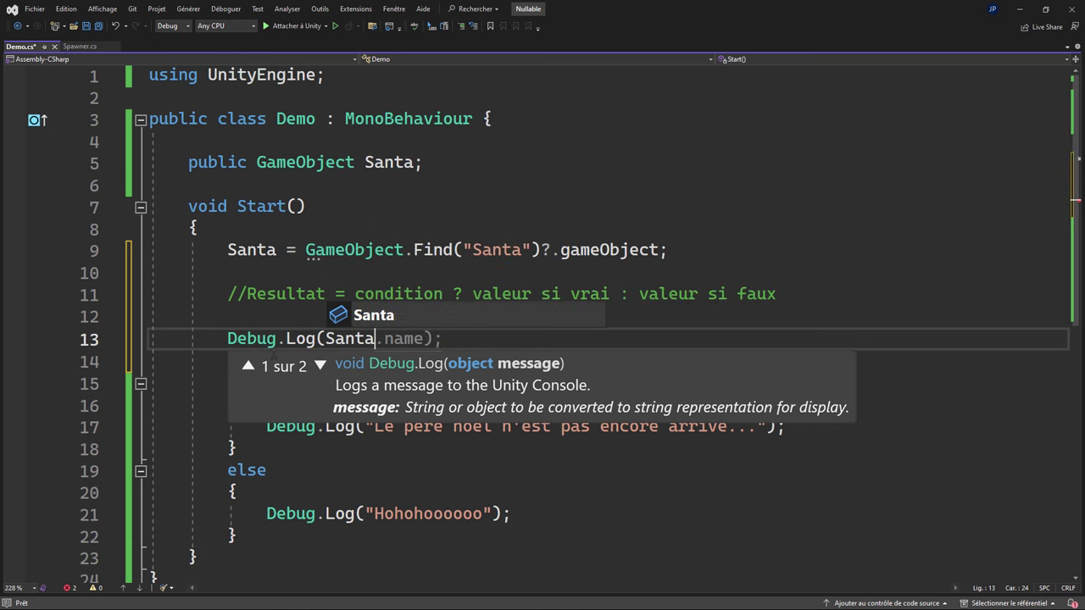
text(==null)
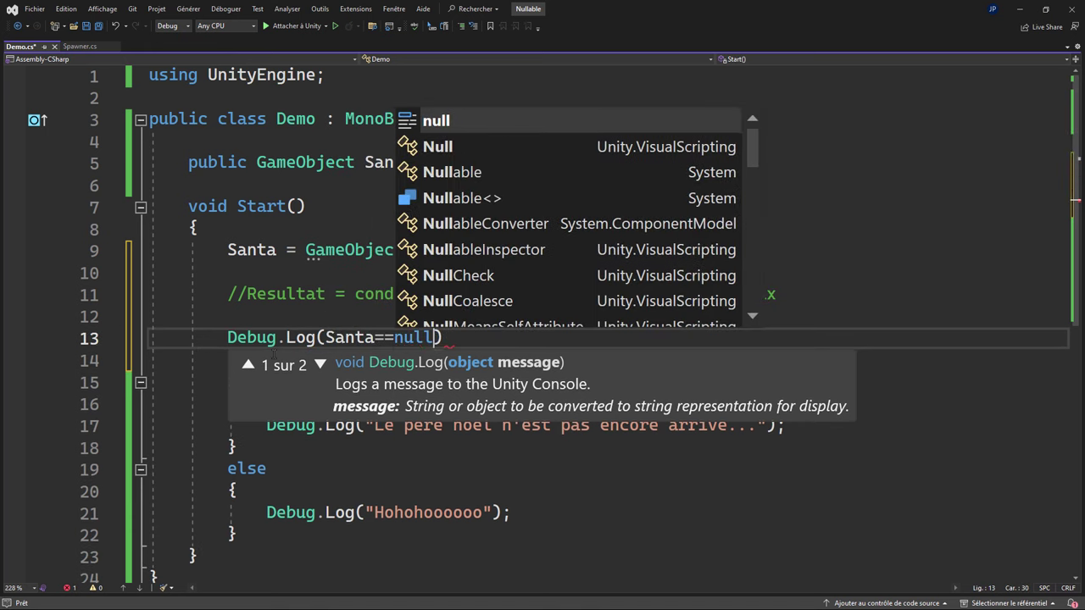
text( ?)
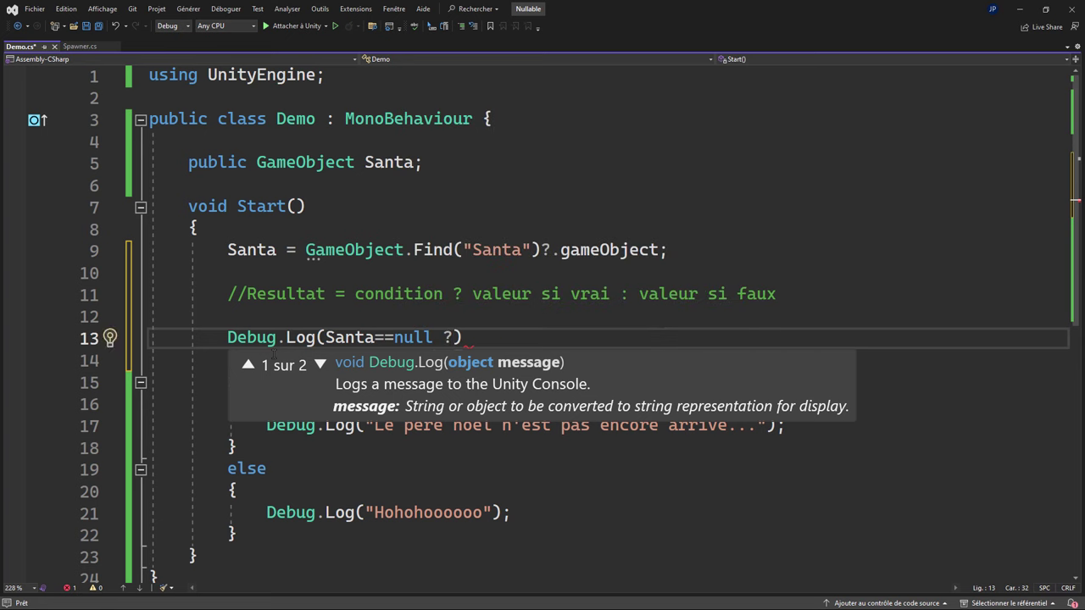
text( ")
- Copy the not-yet-arrived message into line 13 as the ternary's true value
click(613, 508)
drag(371, 425, 762, 426)
key(ctrl+c)
click(472, 337)
key(ctrl+v)
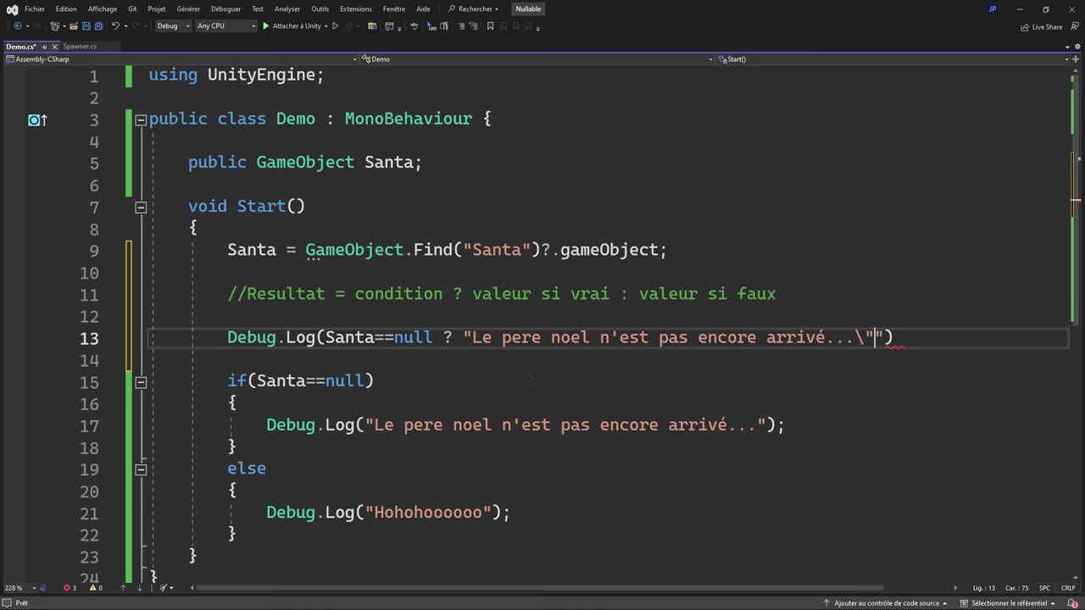
key(Left)
text(\)
key(Delete)
key(BackSpace)
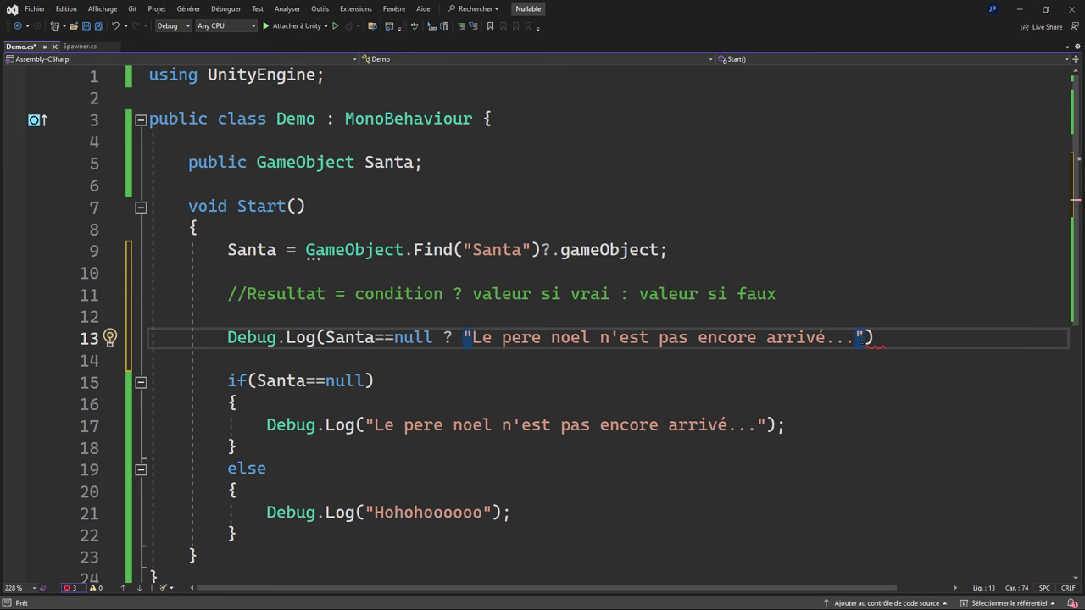
text(:)
- Copy "Hohohoooooo" in as the false value and close the Debug.Log call
drag(366, 512, 490, 513)
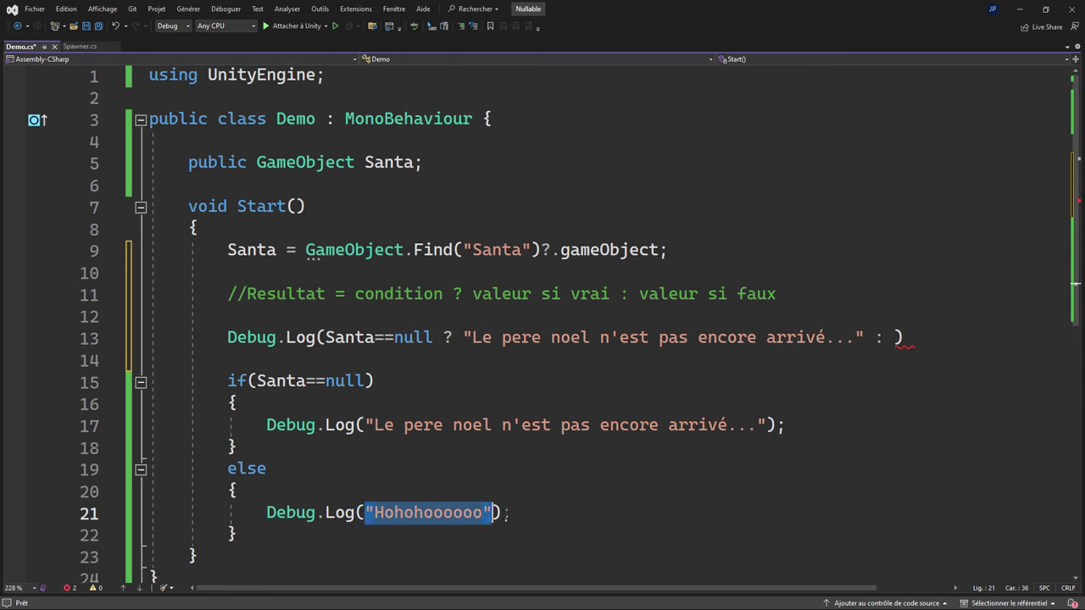
key(ctrl+c)
click(896, 338)
key(ctrl+v)
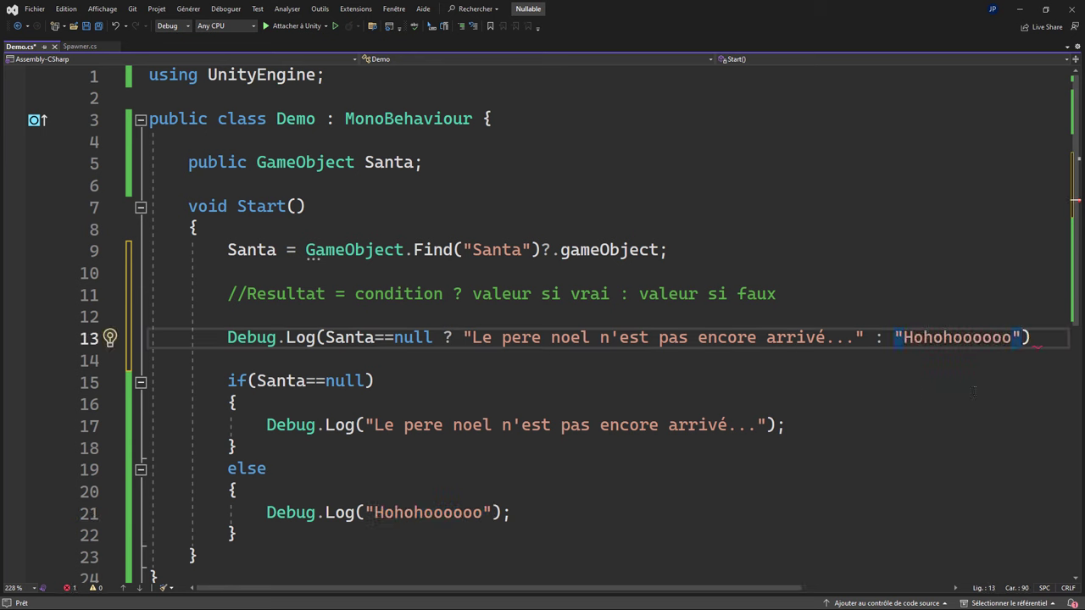
text();)
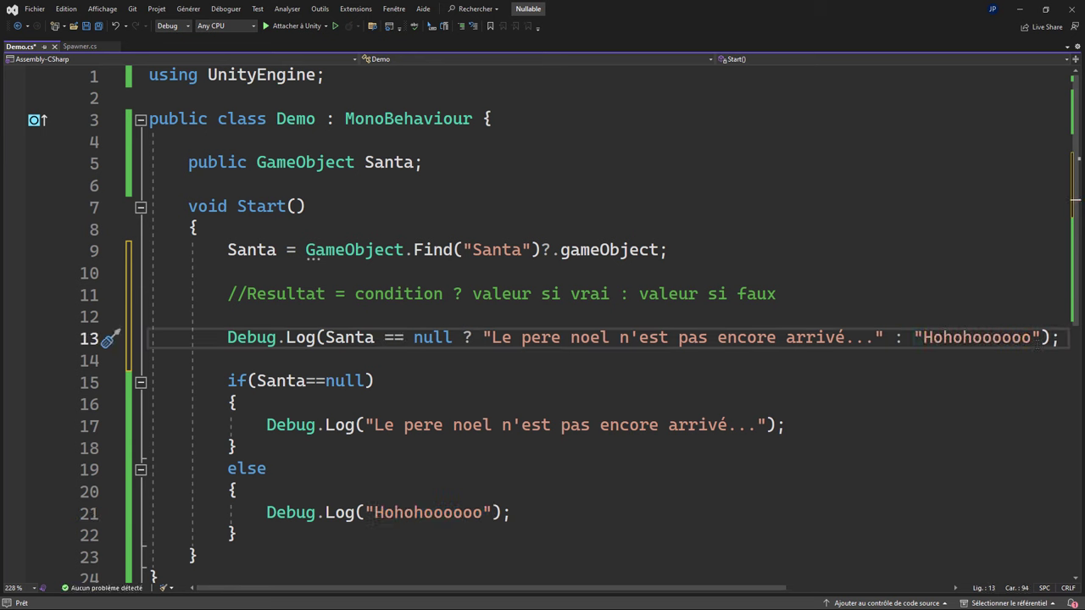
- Delete the old if/else block and its leftover empty line
key(Down)
key(Down)
key(Down)
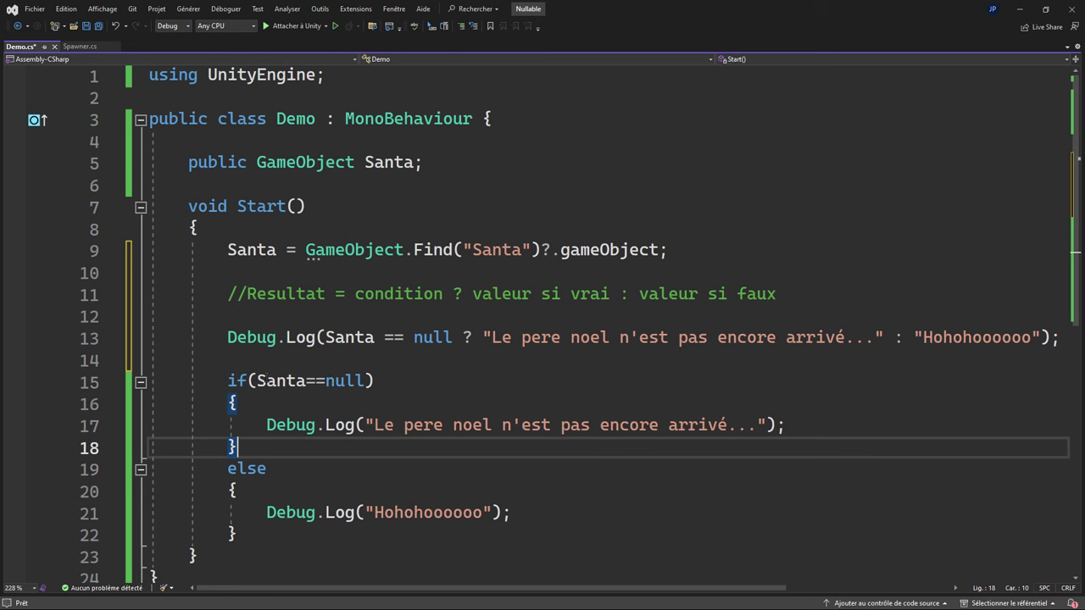
drag(228, 381, 239, 534)
key(Delete)
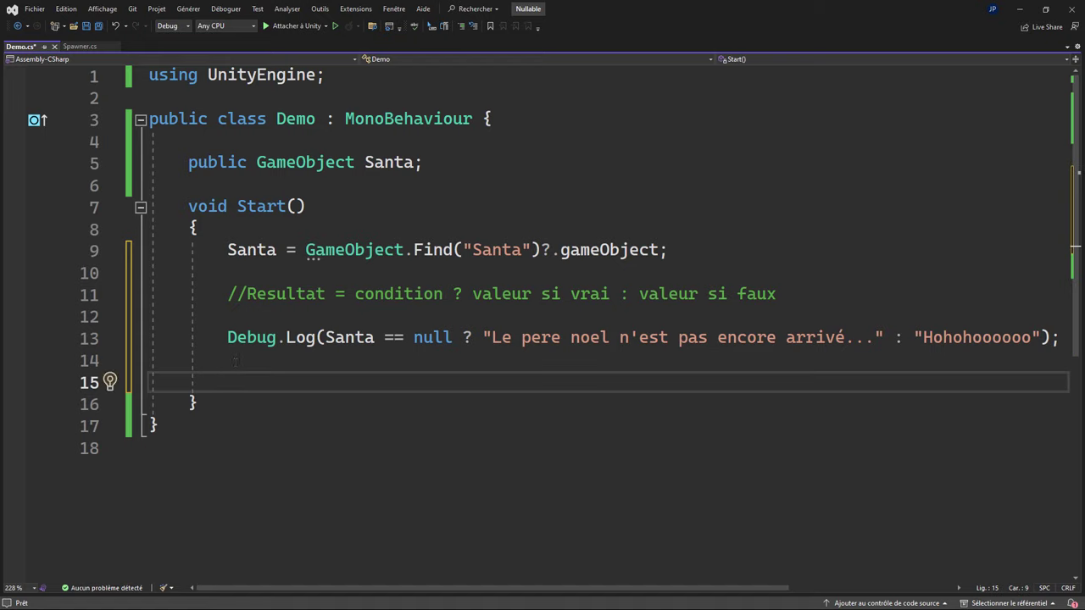
key(BackSpace)
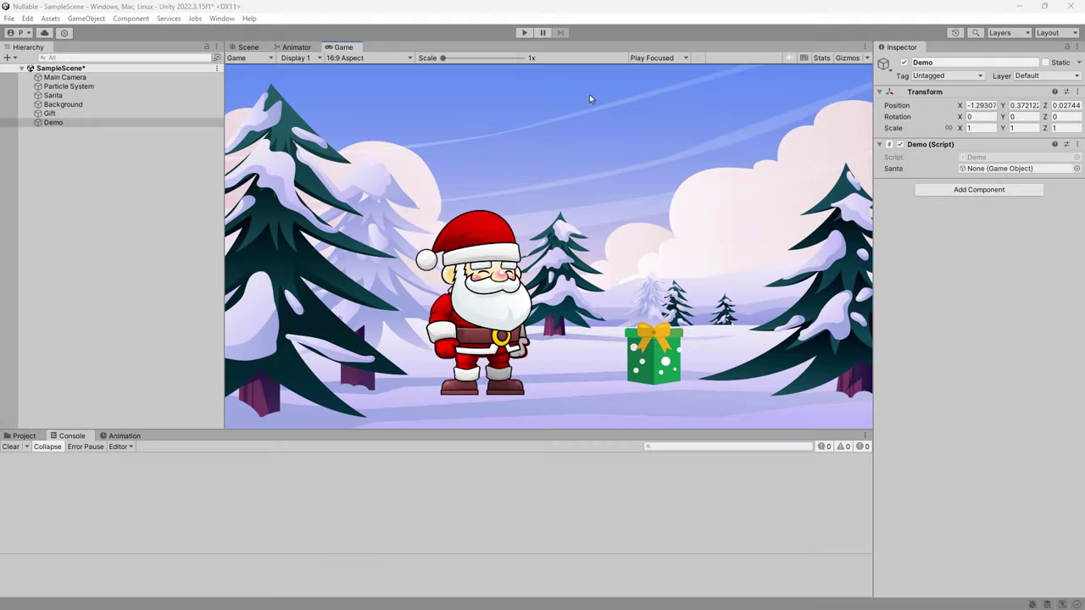
- Play to check the log, then deactivate Santa and play again to see the not-arrived message
click(524, 33)
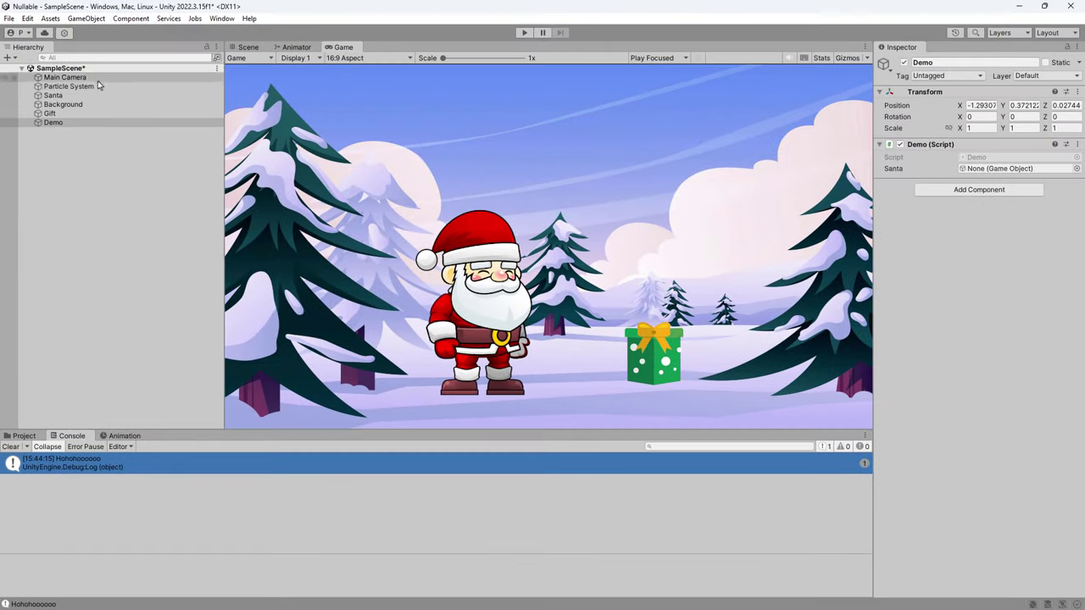
click(73, 96)
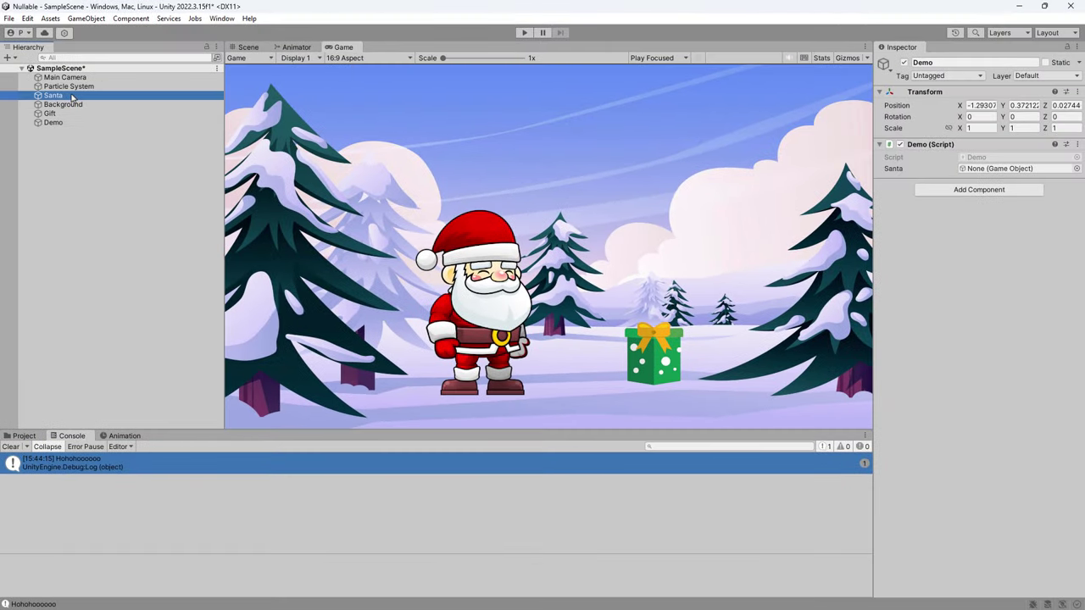
click(903, 62)
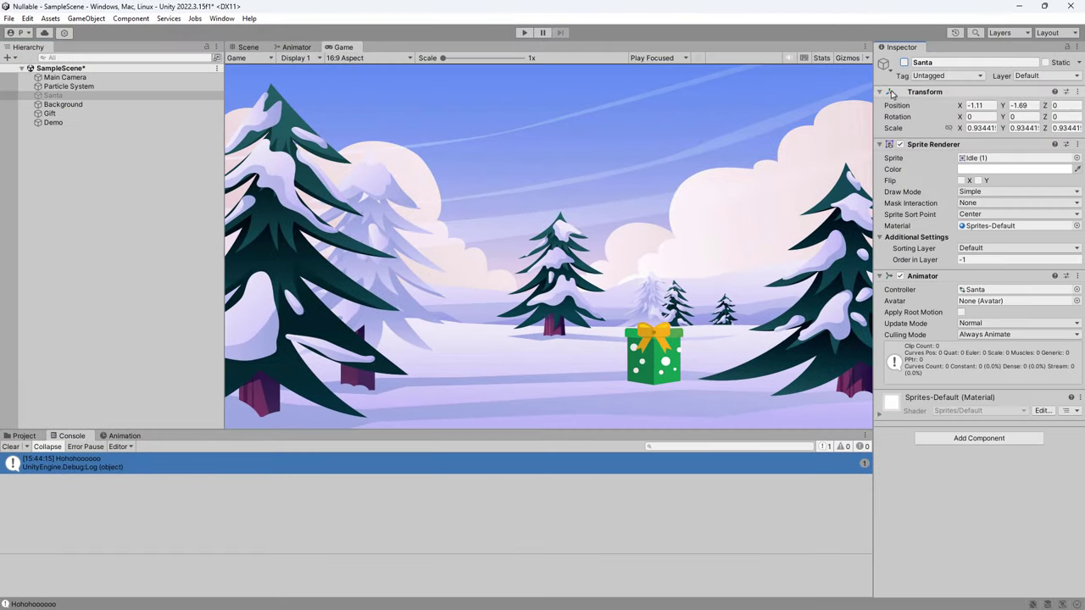
click(524, 32)
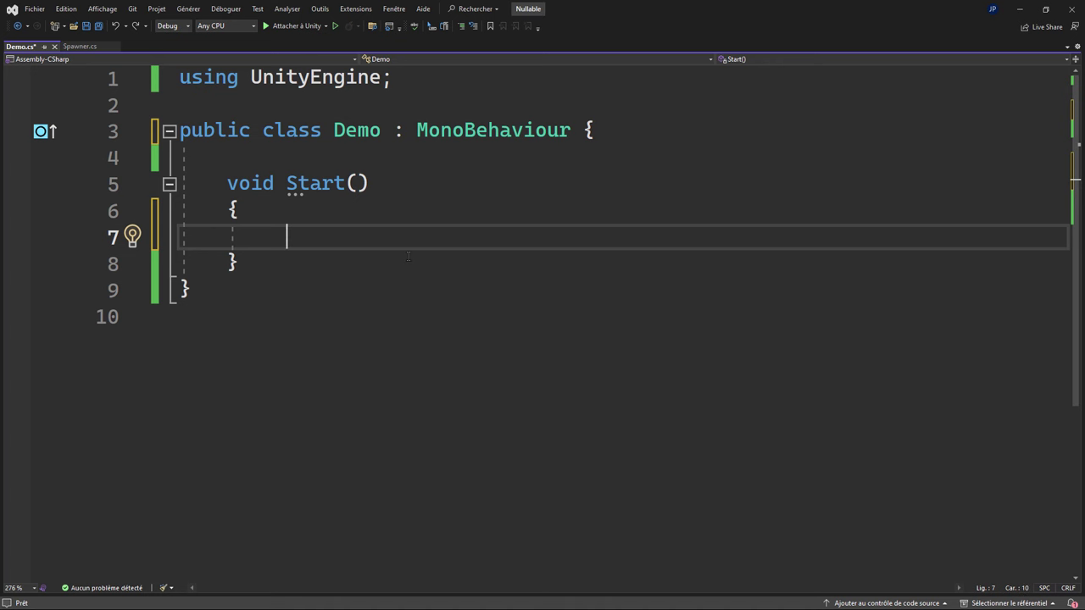
- Declare int totalCadeau = 3; in Start() and begin a new totalCadeau statement below it
text(int)
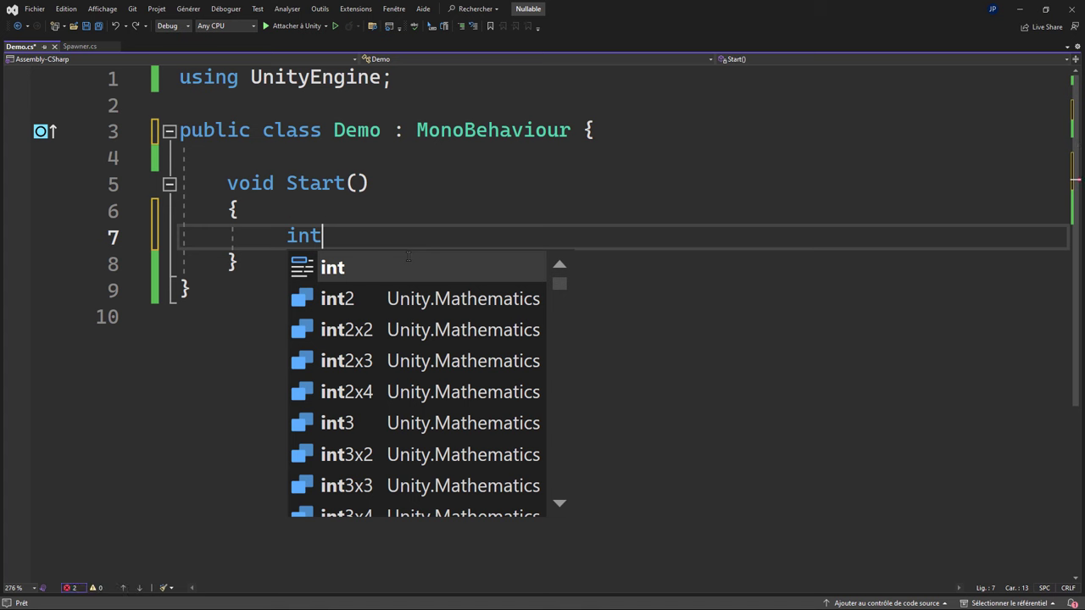
text( total)
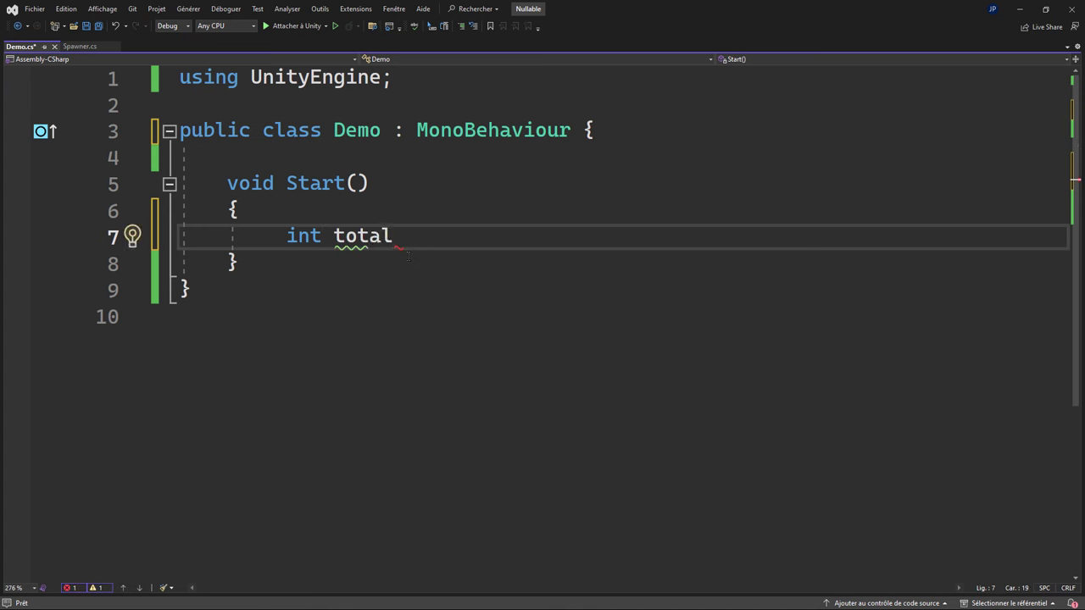
text(Cadeau)
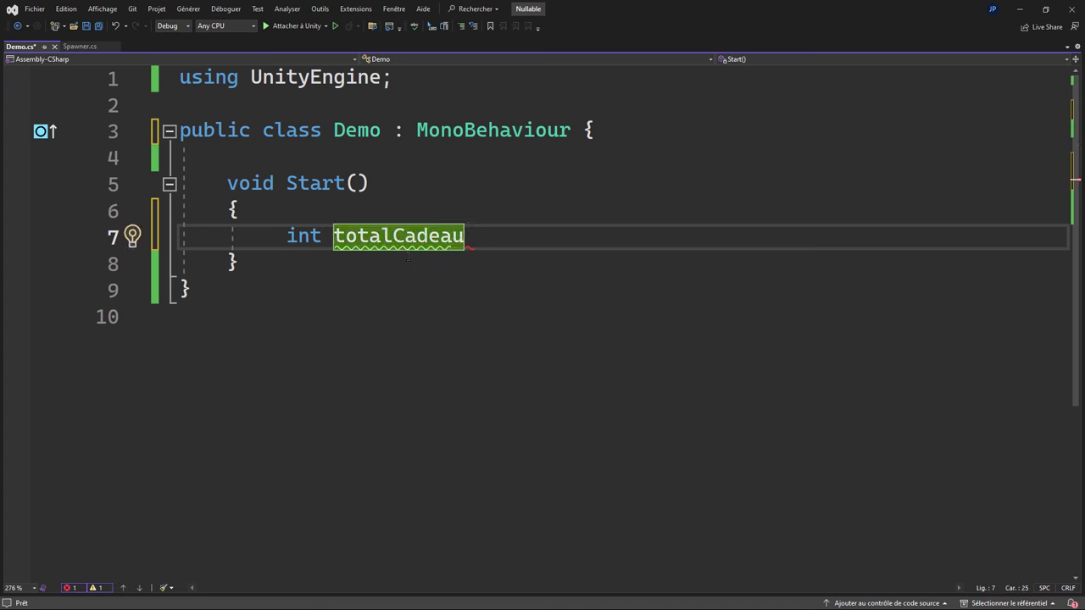
text( = 3)
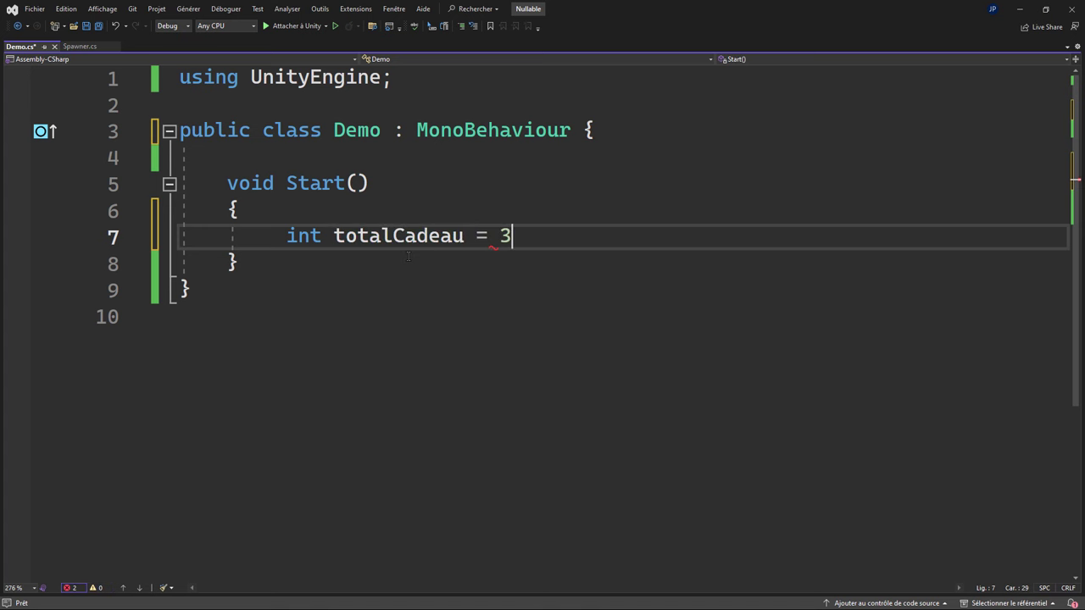
text(;)
key(Return)
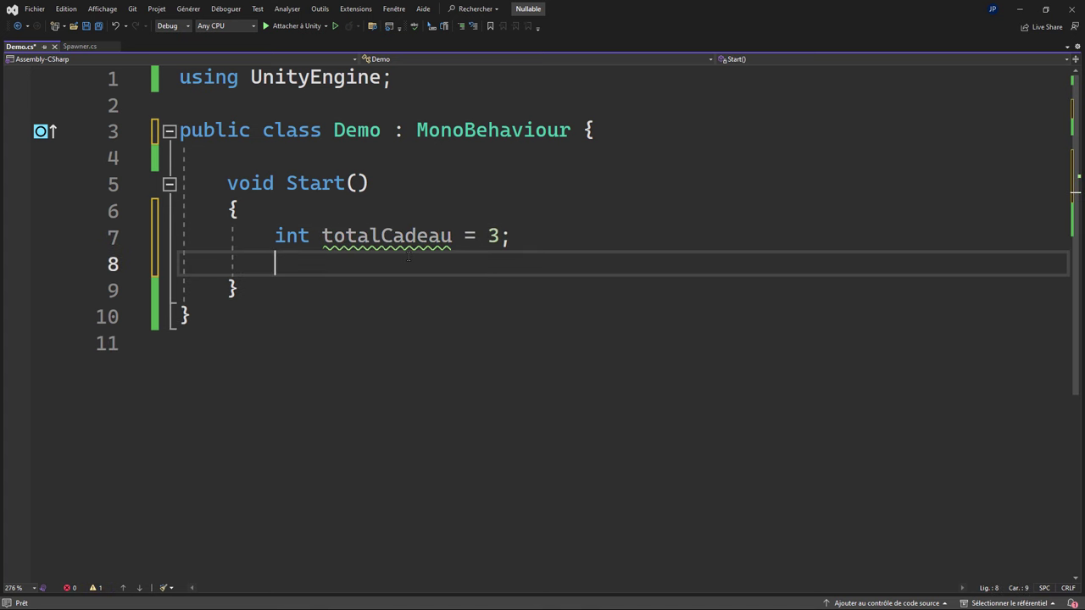
text(tot)
key(Tab)
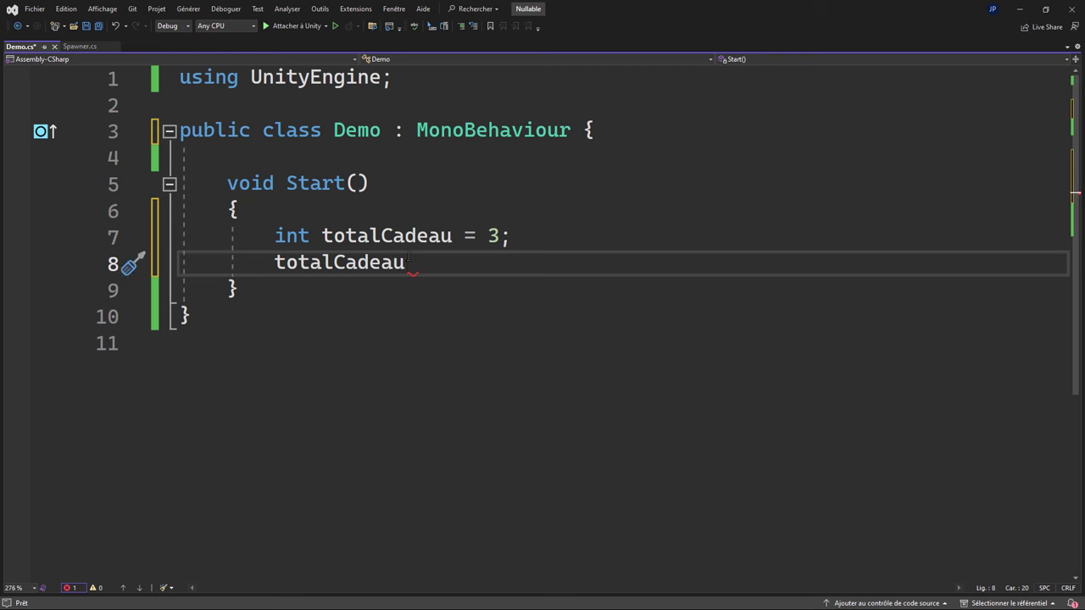
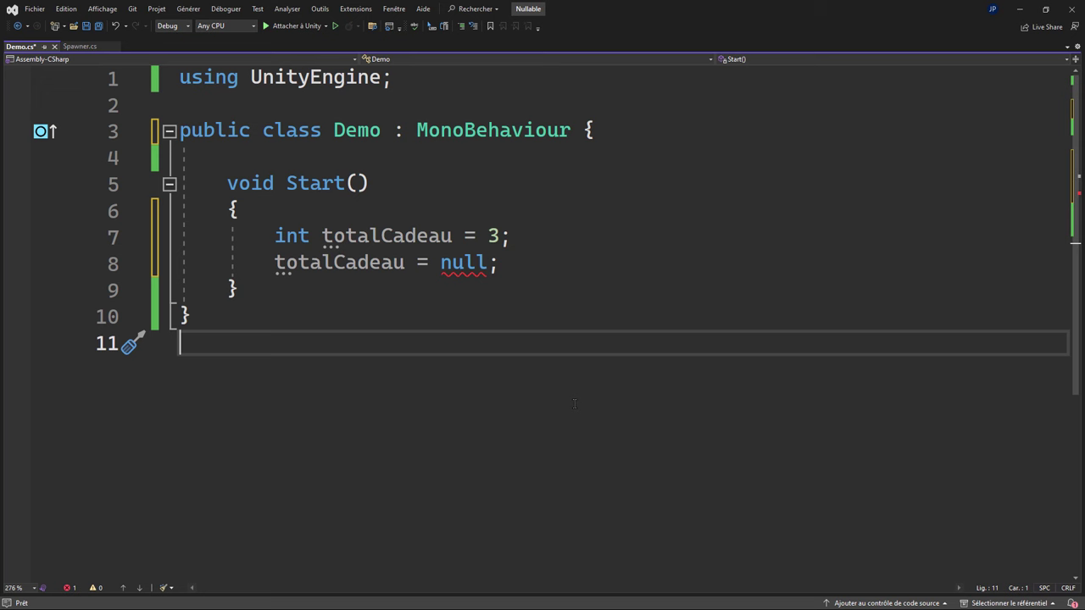
- Change totalCadeau's type on line 7 from int to int?, then select the null value on line 8
click(311, 236)
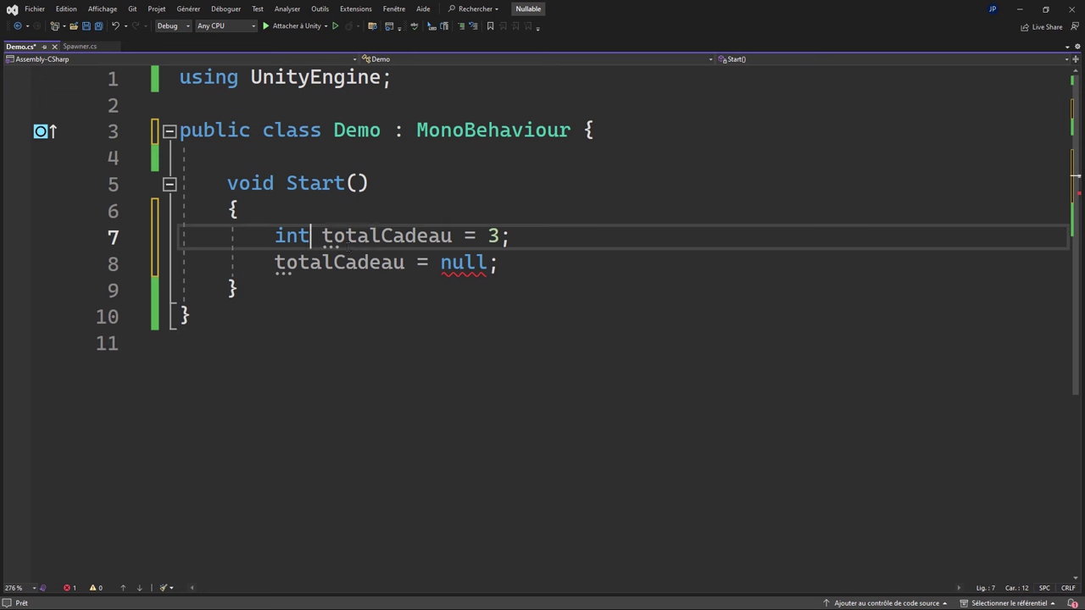
double_click(306, 235)
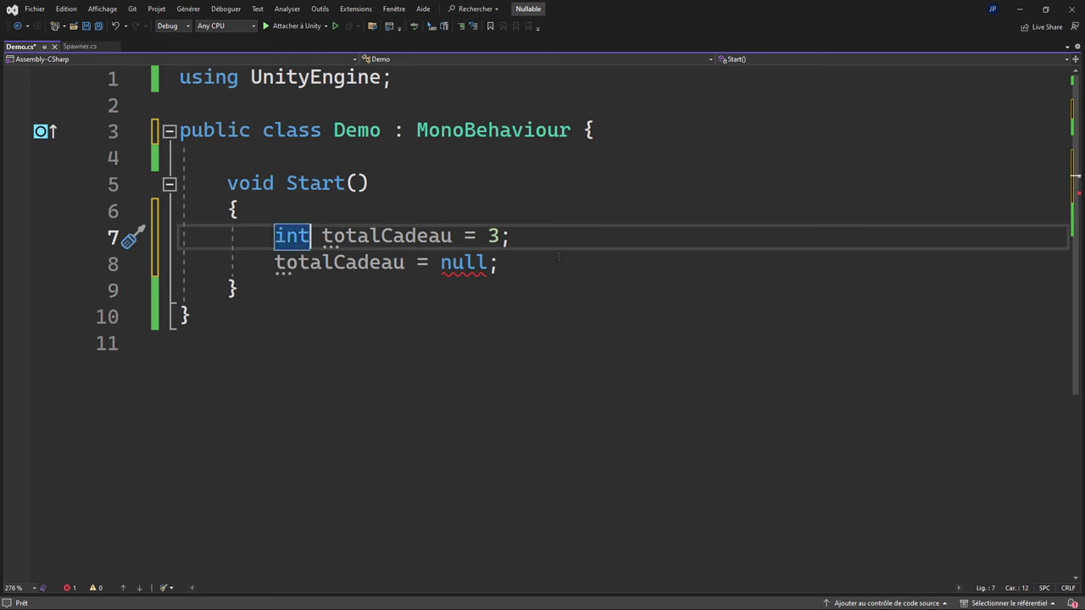
text(?)
click(632, 363)
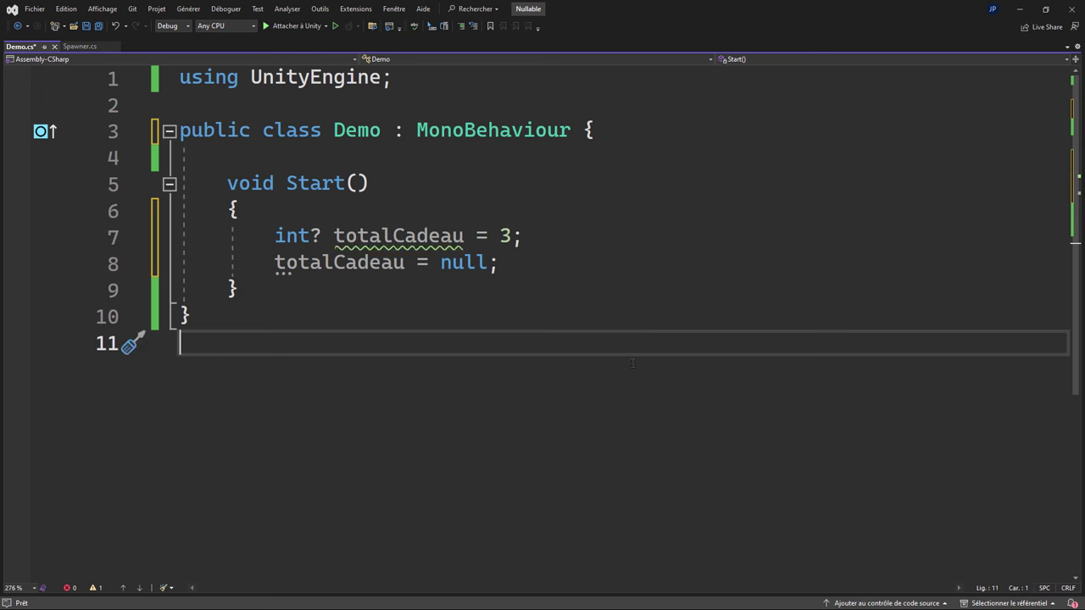
click(454, 264)
double_click(455, 264)
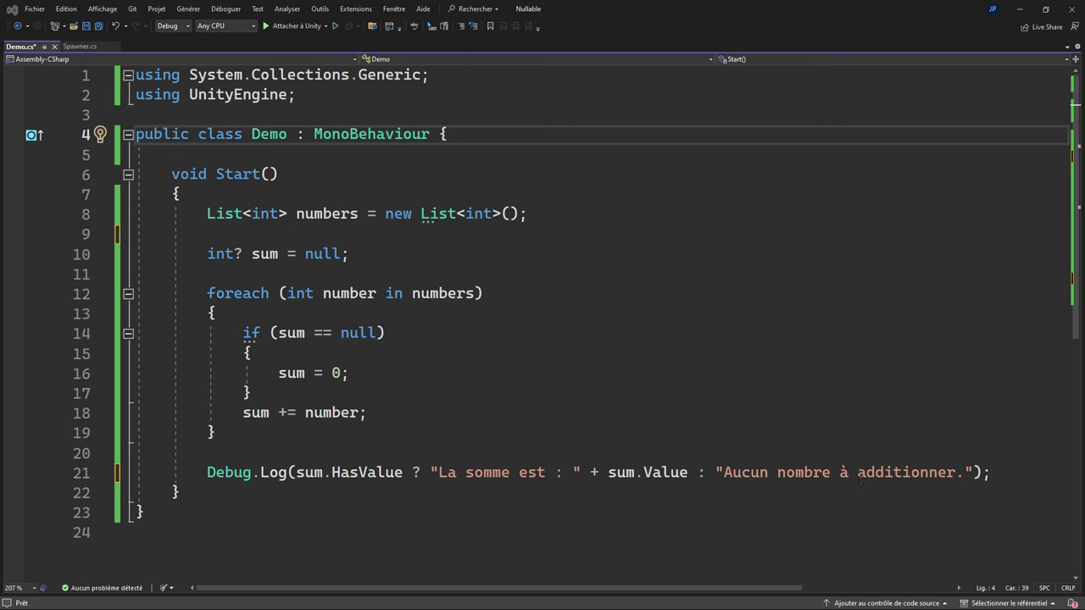
- Add numbers.Add(12); and numbers.Add(16); on lines 9–10, right after the list is created
click(241, 238)
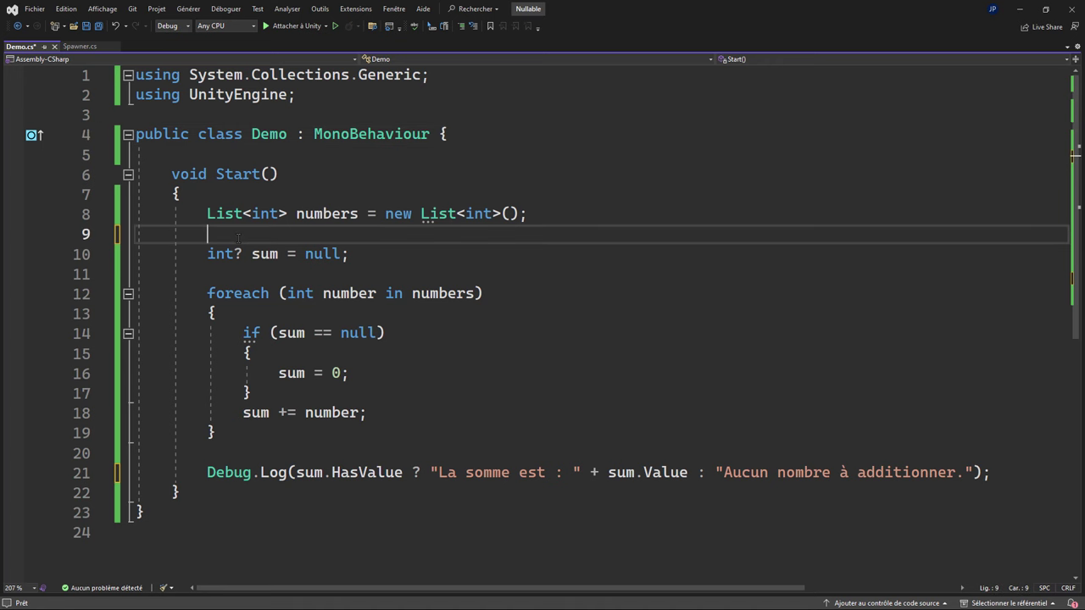
text(n)
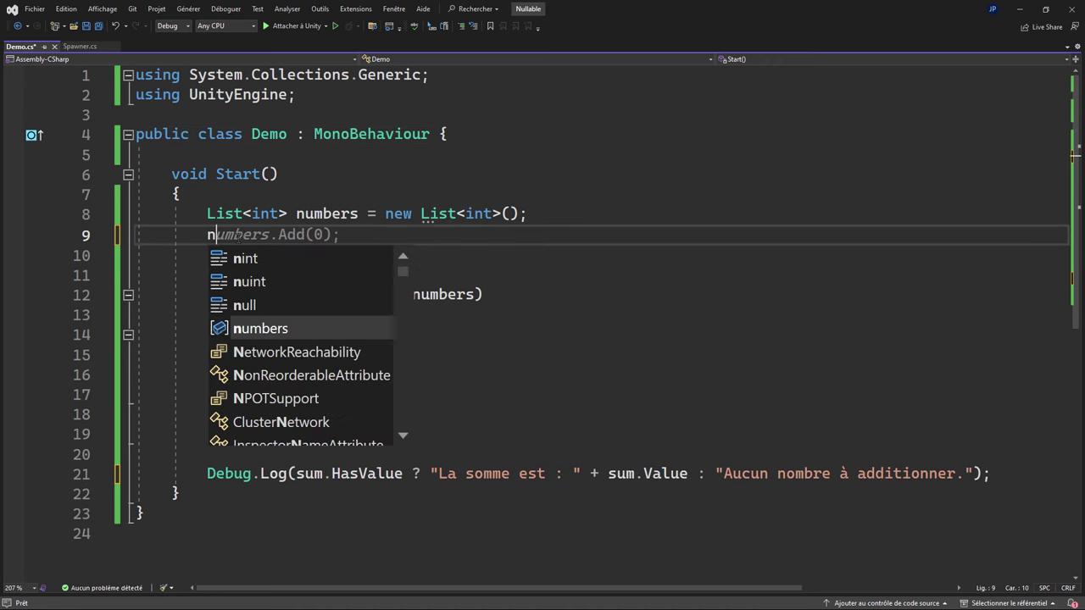
text(um)
key(Tab)
text(.A)
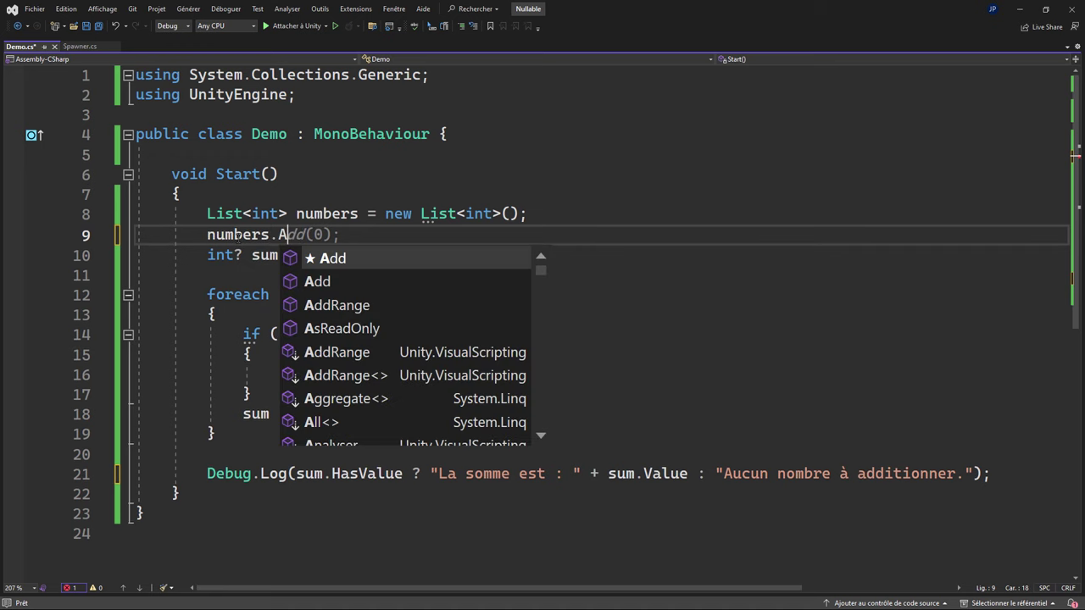
key(Tab)
text((12)
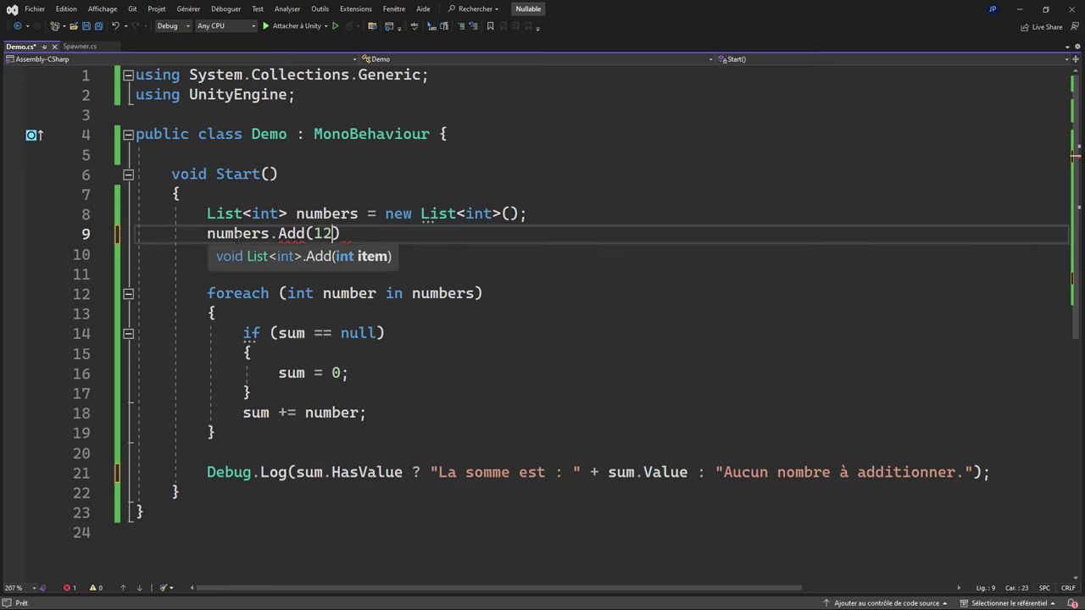
text();)
key(Return)
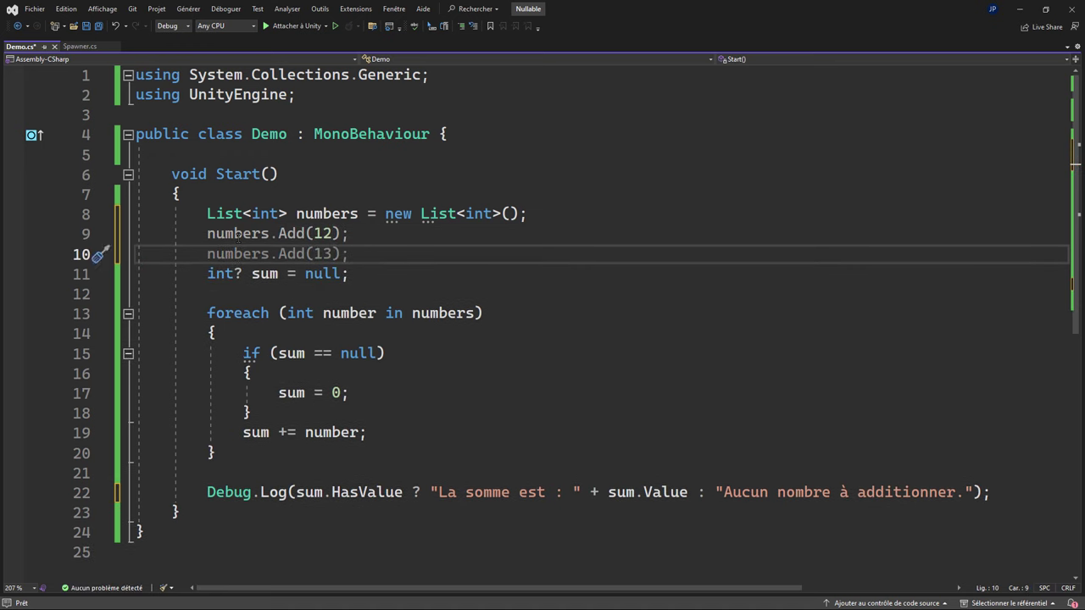
key(Tab)
key(Left)
key(Left)
key(Left)
key(Delete)
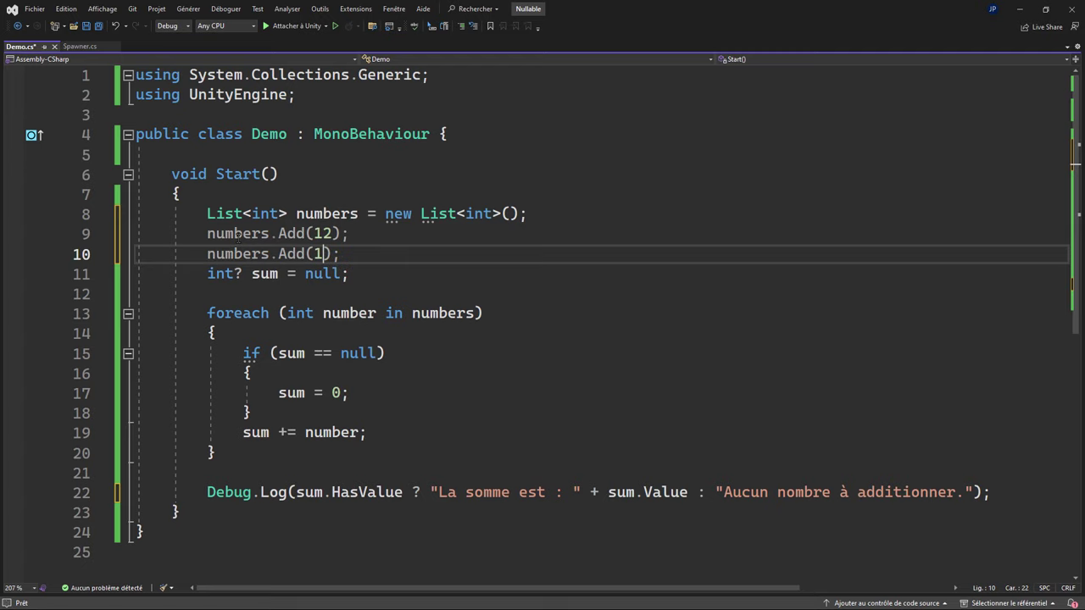
text(6)
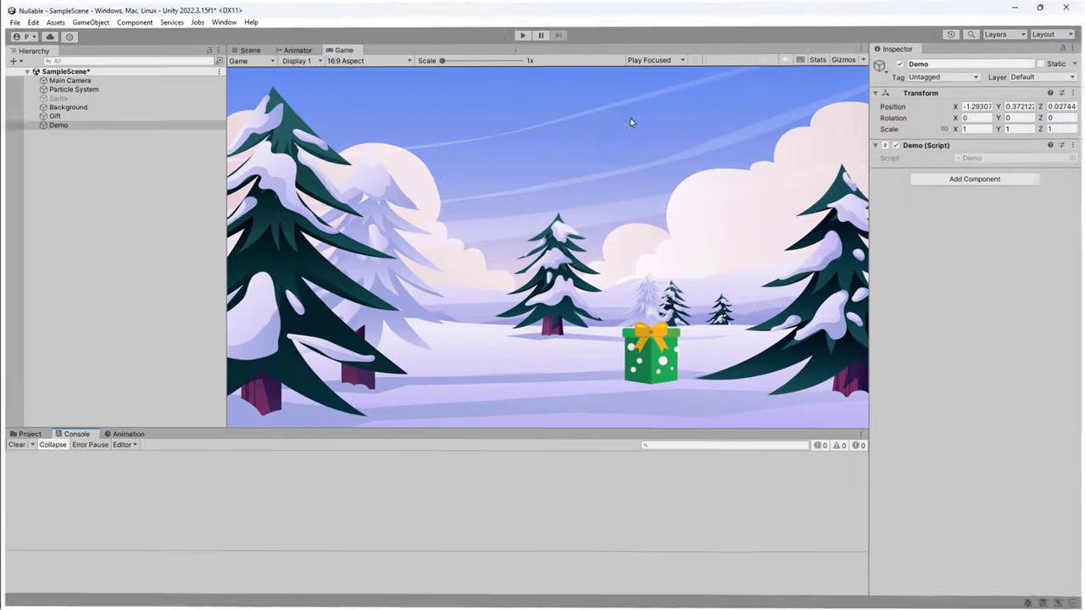
- Play the Unity scene so the console logs 'La somme est : 28'
click(523, 33)
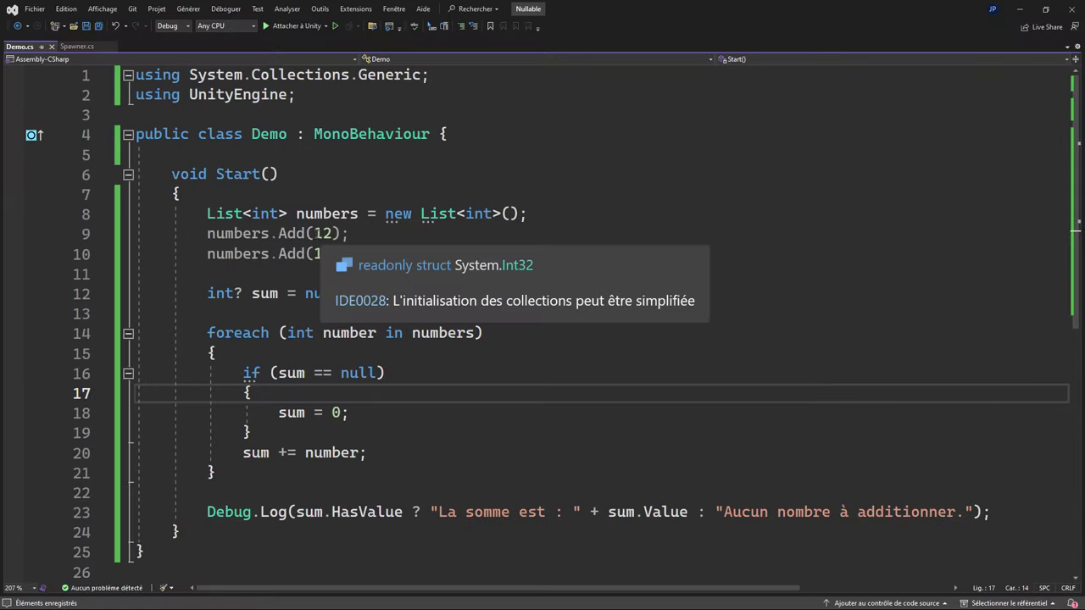
- Change both Add values (12 and 16) to 0 and save Demo.cs
double_click(329, 233)
text(0)
click(322, 254)
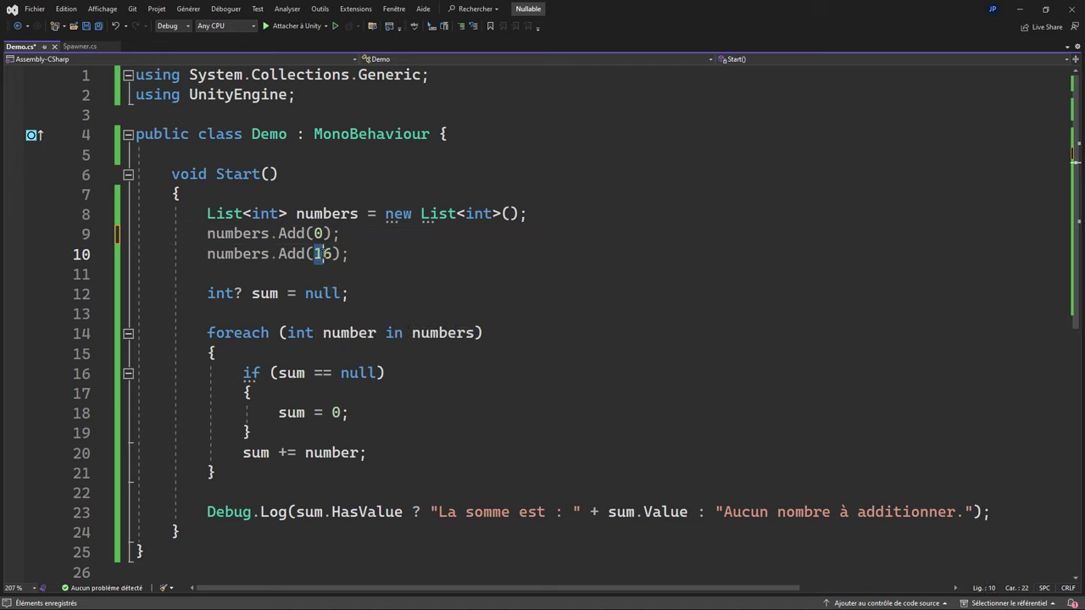
double_click(326, 254)
text(0)
key(ctrl+s)
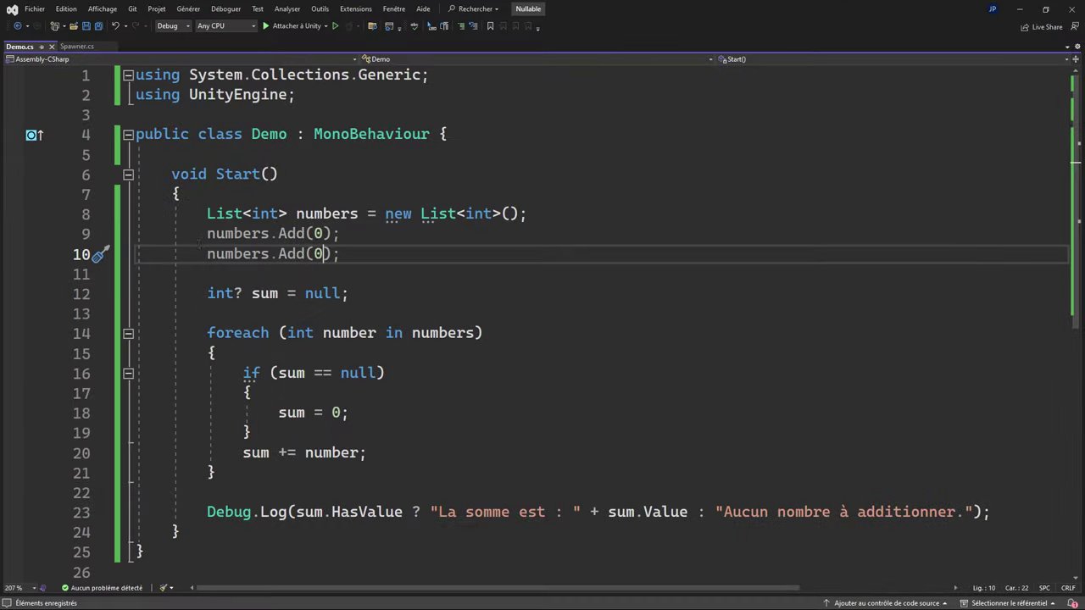
- Delete both numbers.Add lines and the leftover blank line, then save
drag(207, 233, 341, 254)
key(Delete)
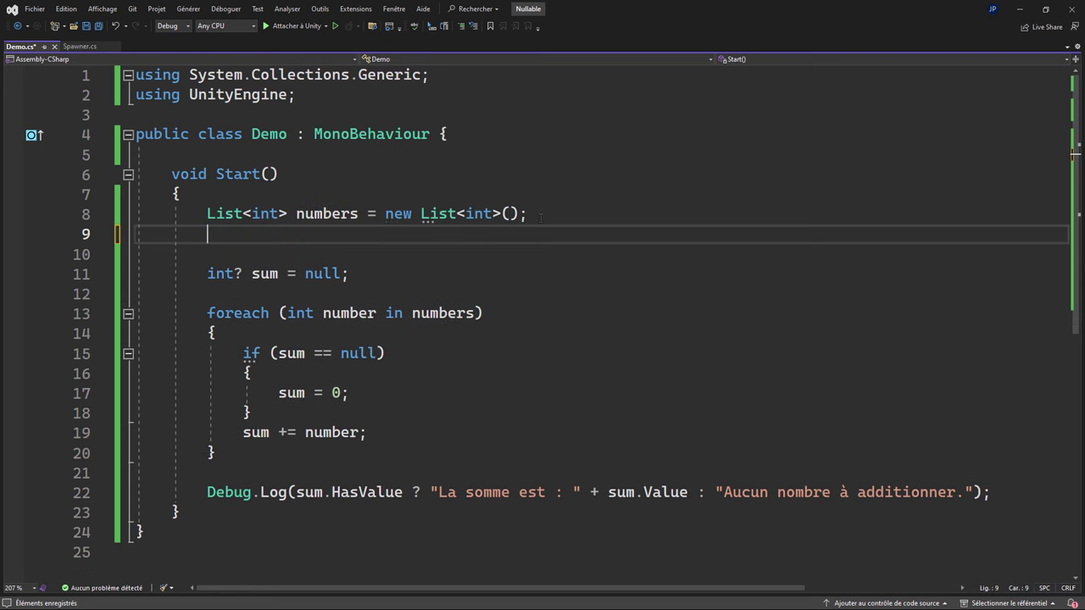
key(BackSpace)
key(ctrl+s)
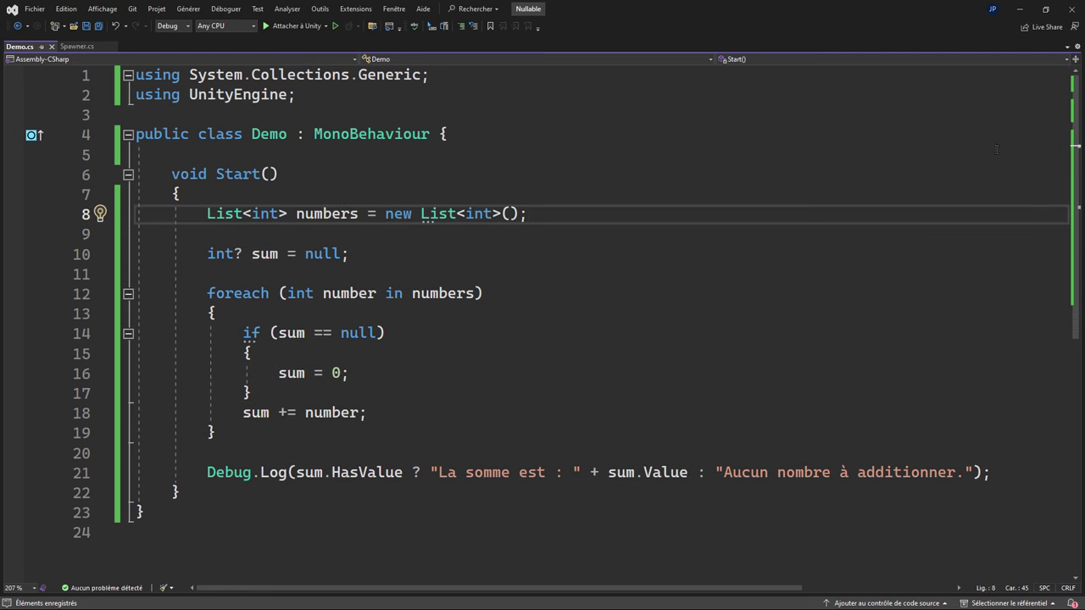